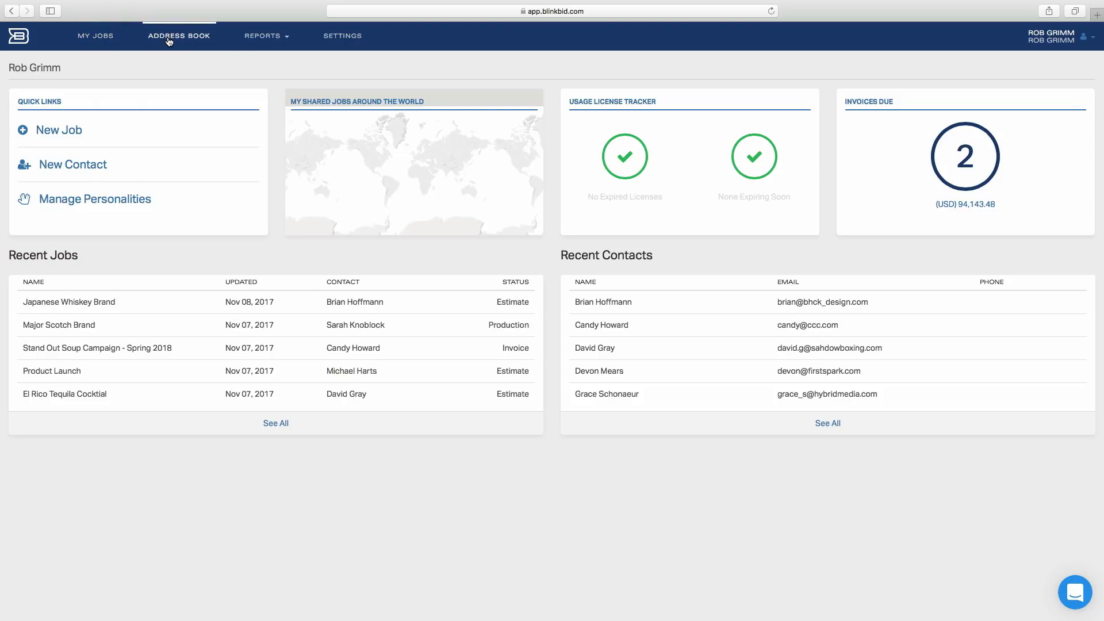
Browse the Reports menu, then open the Japanese Whiskey Brand job from My Jobs
click(264, 37)
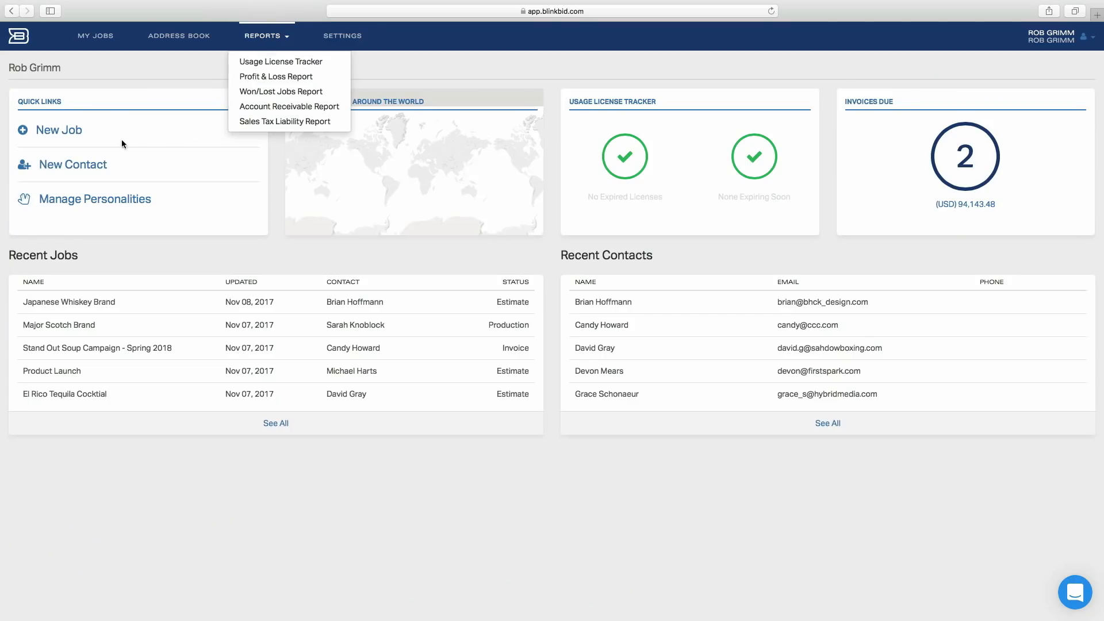
click(90, 37)
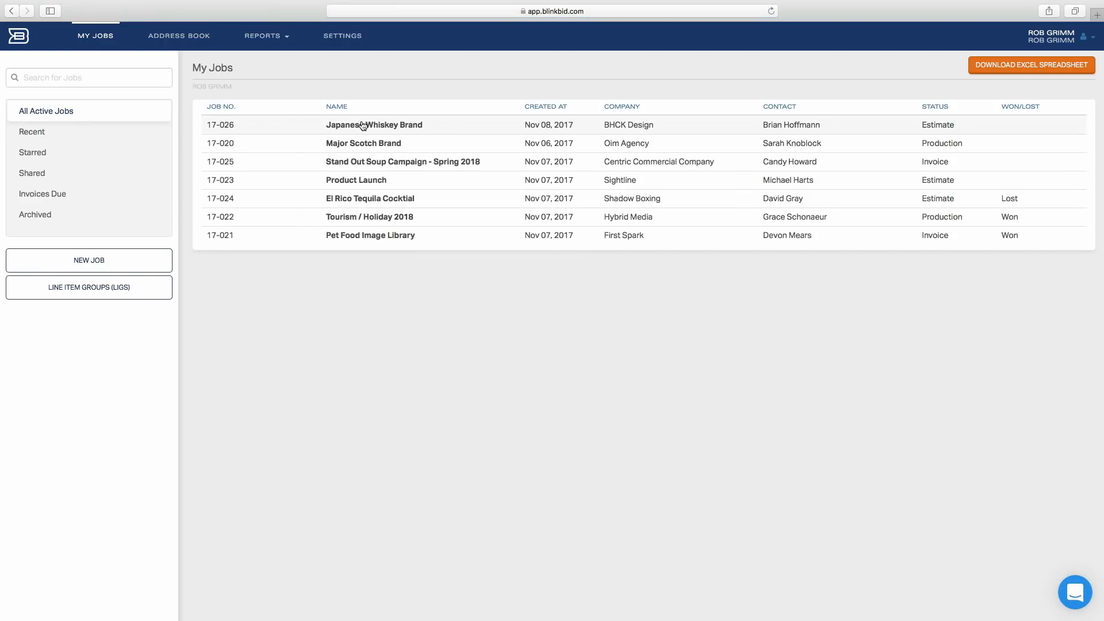
click(363, 125)
Scroll through the job's estimate and open the job description editor, then cancel it
scroll(463, 266, down, 2)
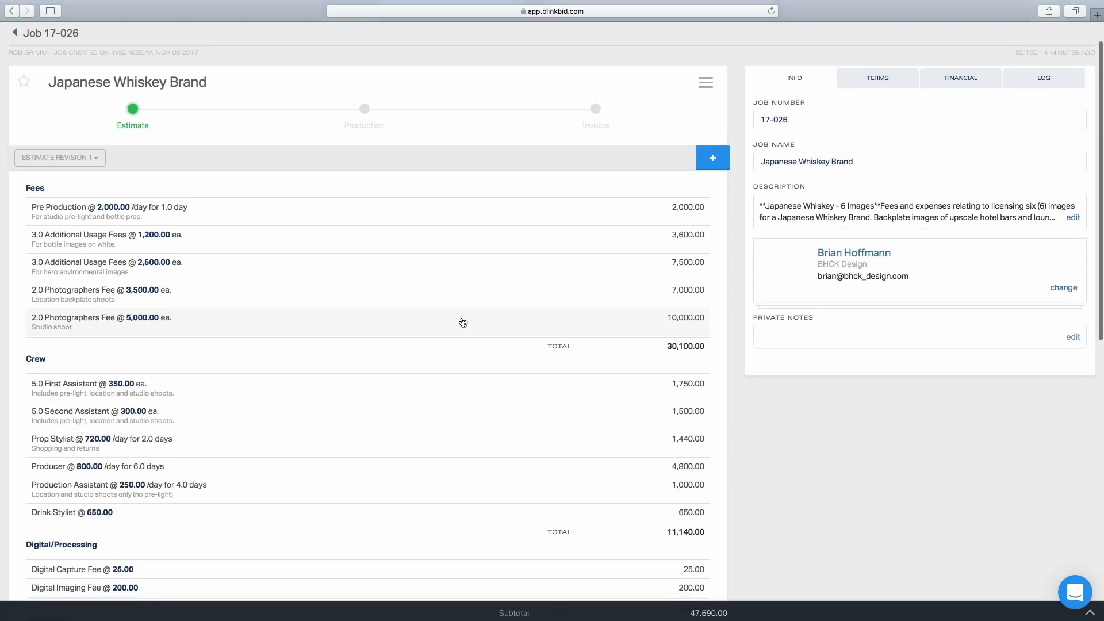
scroll(461, 319, down, 3)
scroll(461, 321, up, 3)
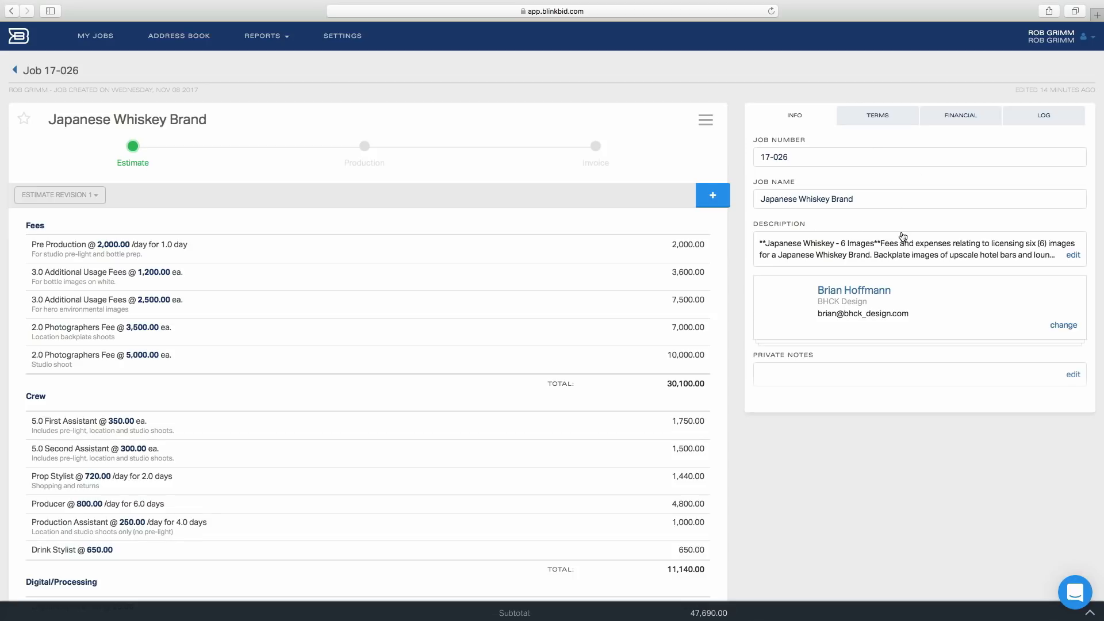
click(1074, 258)
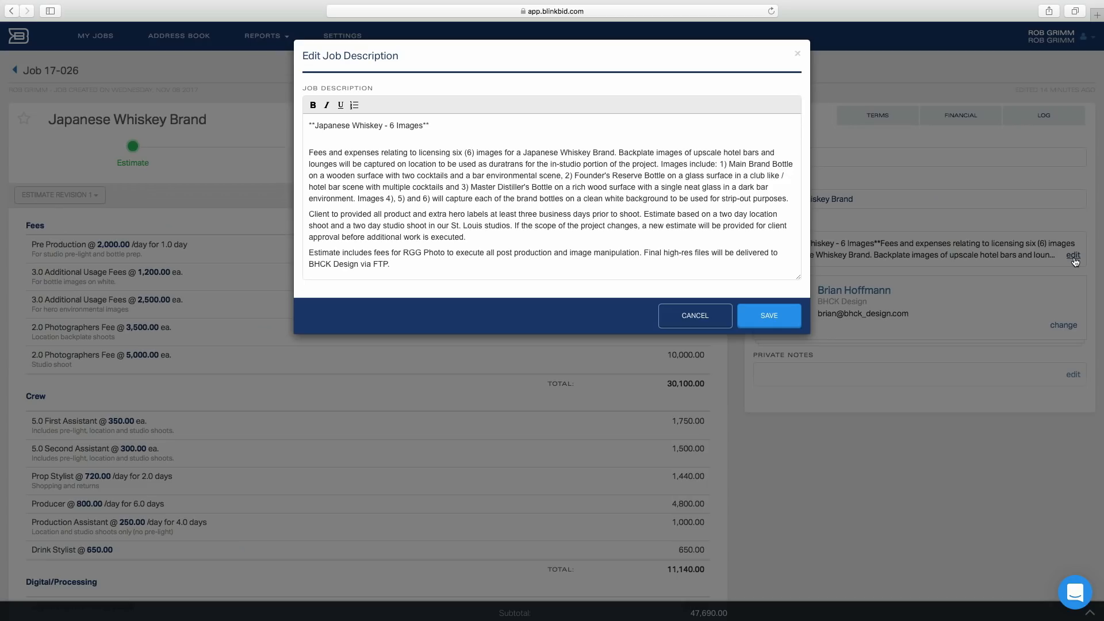
click(712, 324)
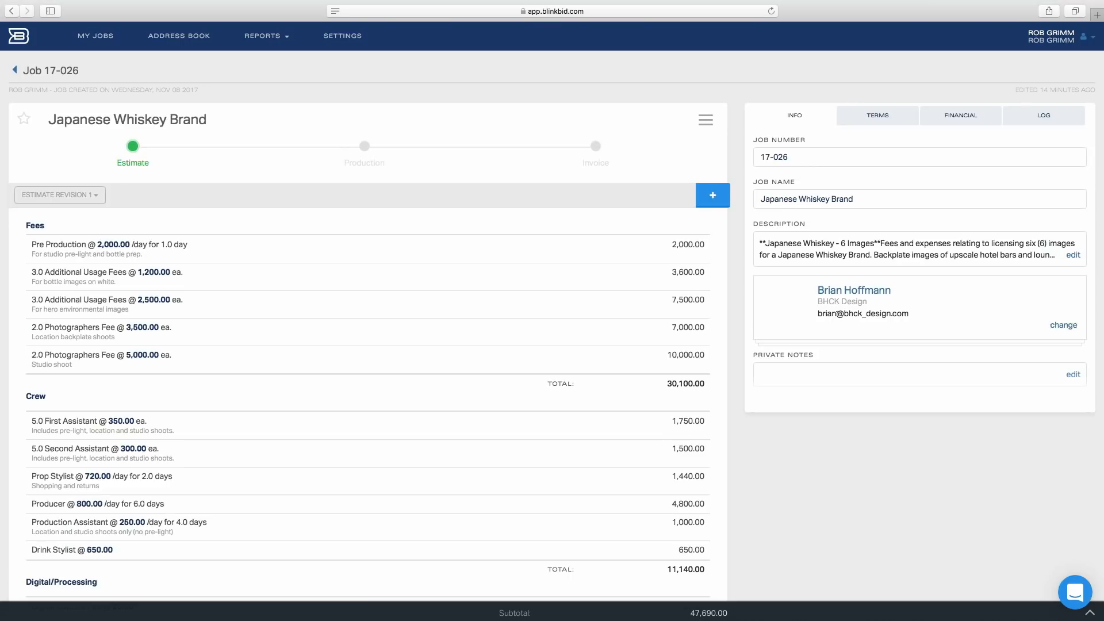
Review the job's usage license terms, then the Terms & Licenses page in Settings
click(883, 120)
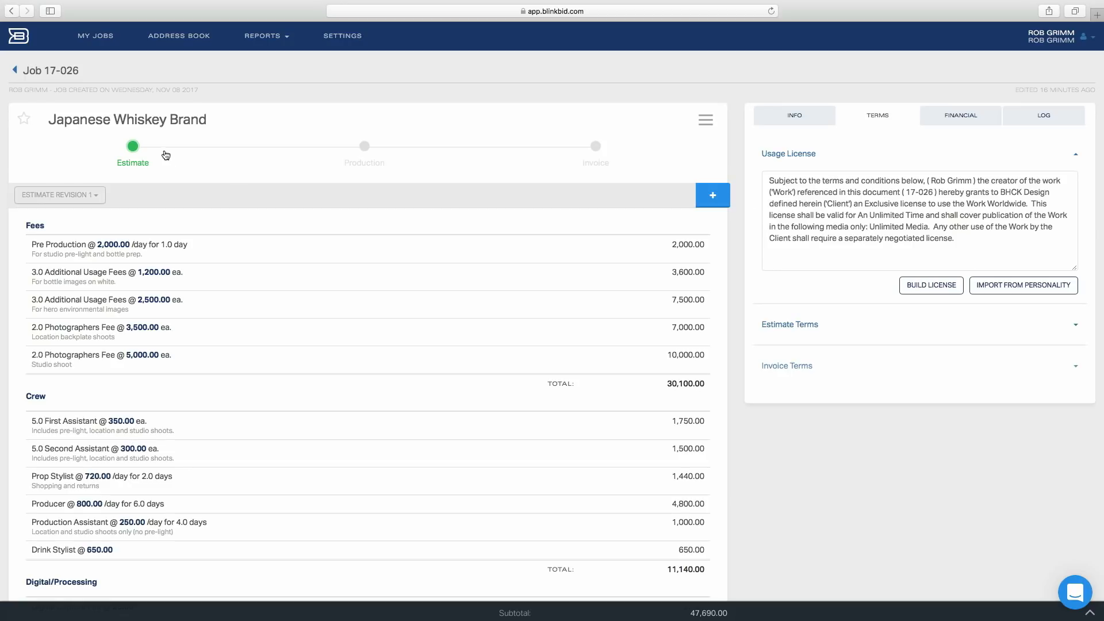
click(333, 37)
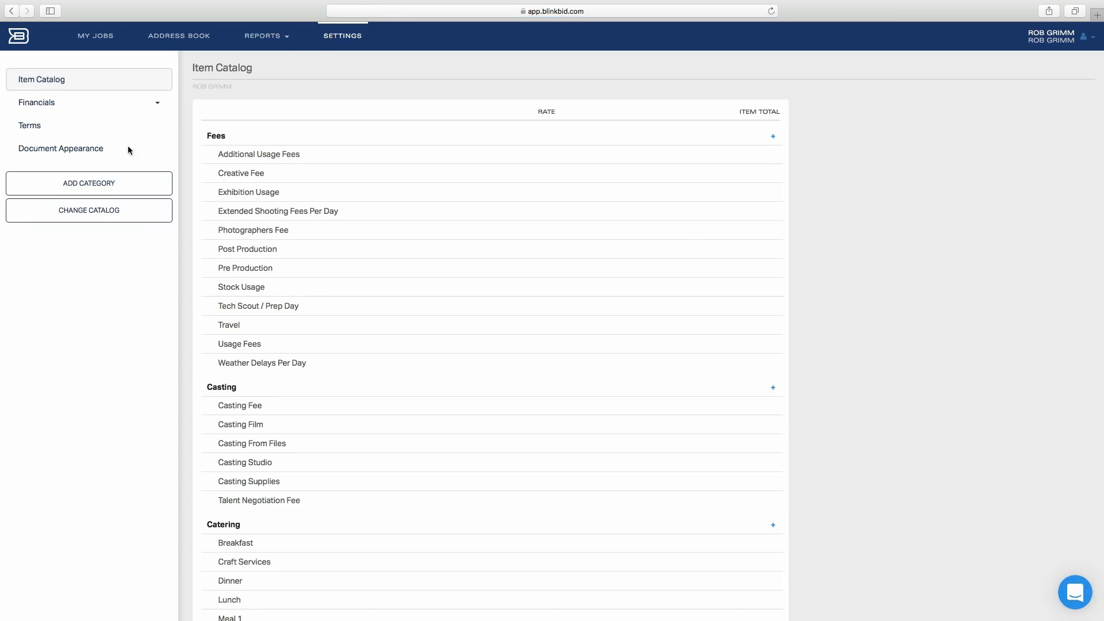
click(40, 127)
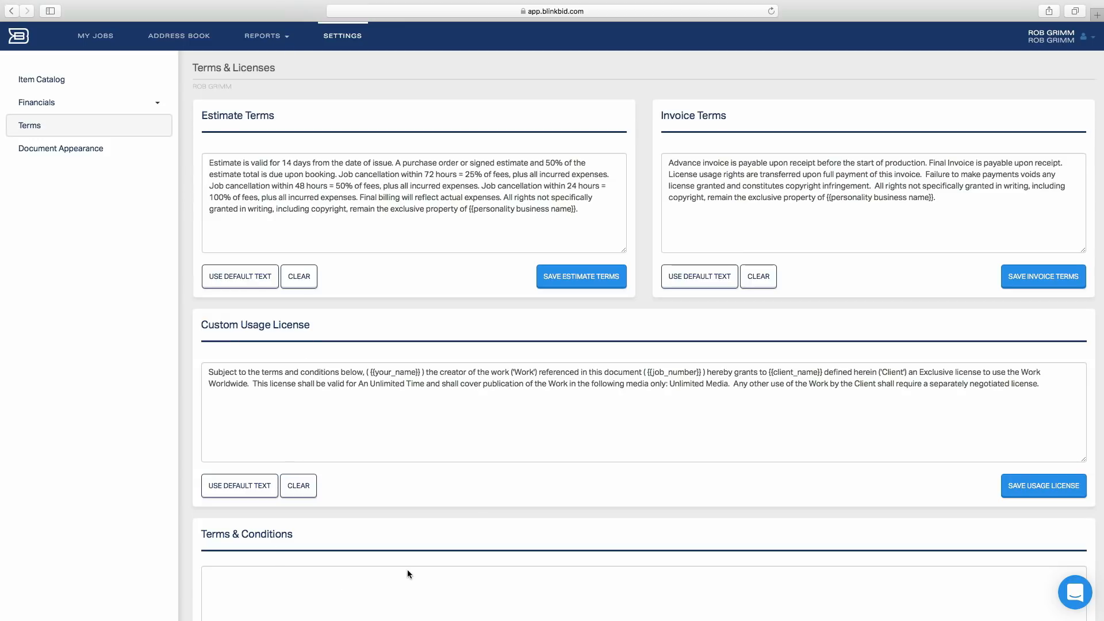
scroll(581, 398, down, 3)
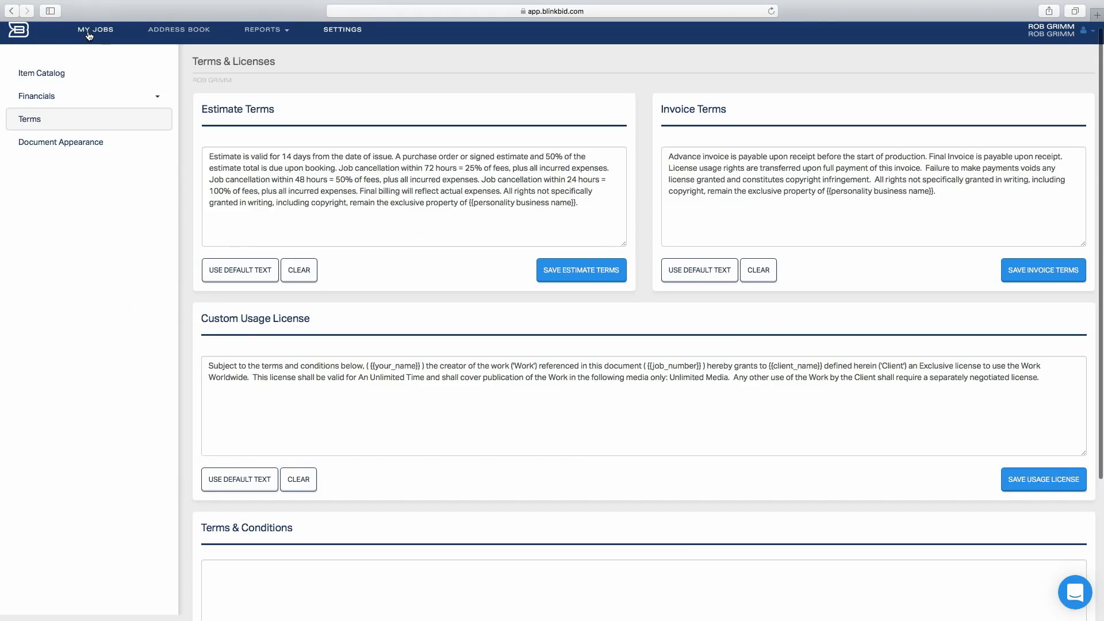
Return to the Japanese Whiskey Brand job and open the list of items to add to the estimate
click(92, 35)
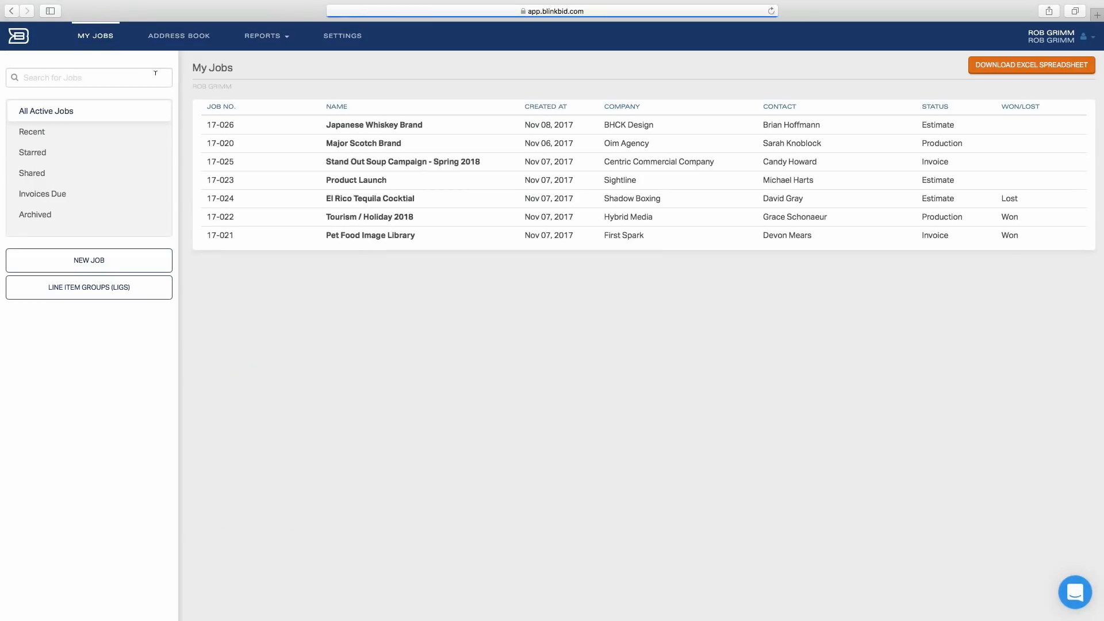
click(399, 126)
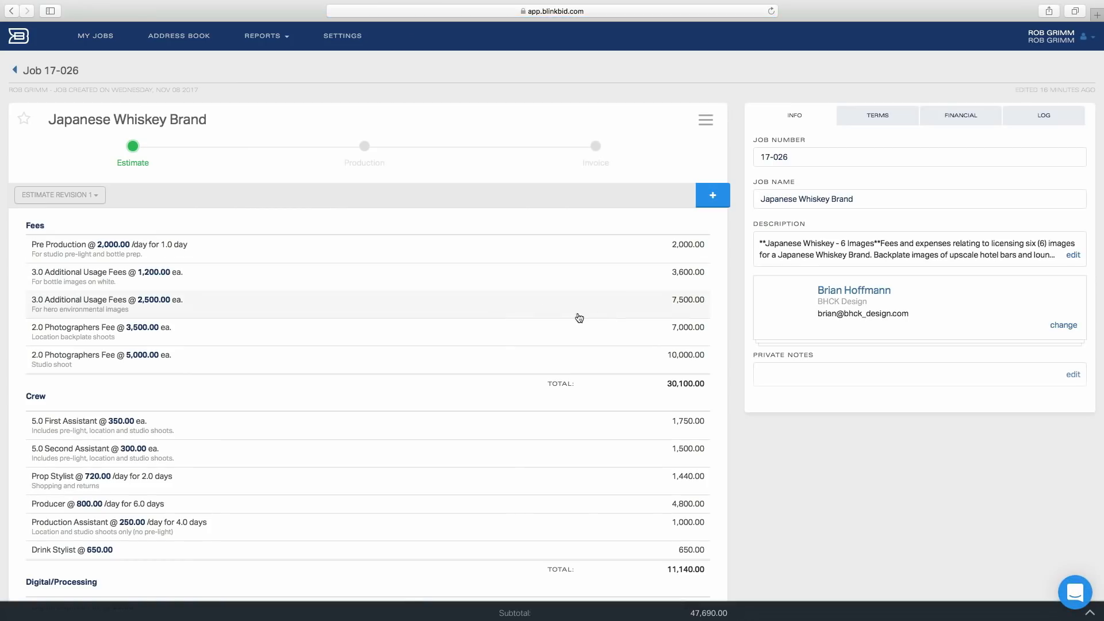
click(714, 197)
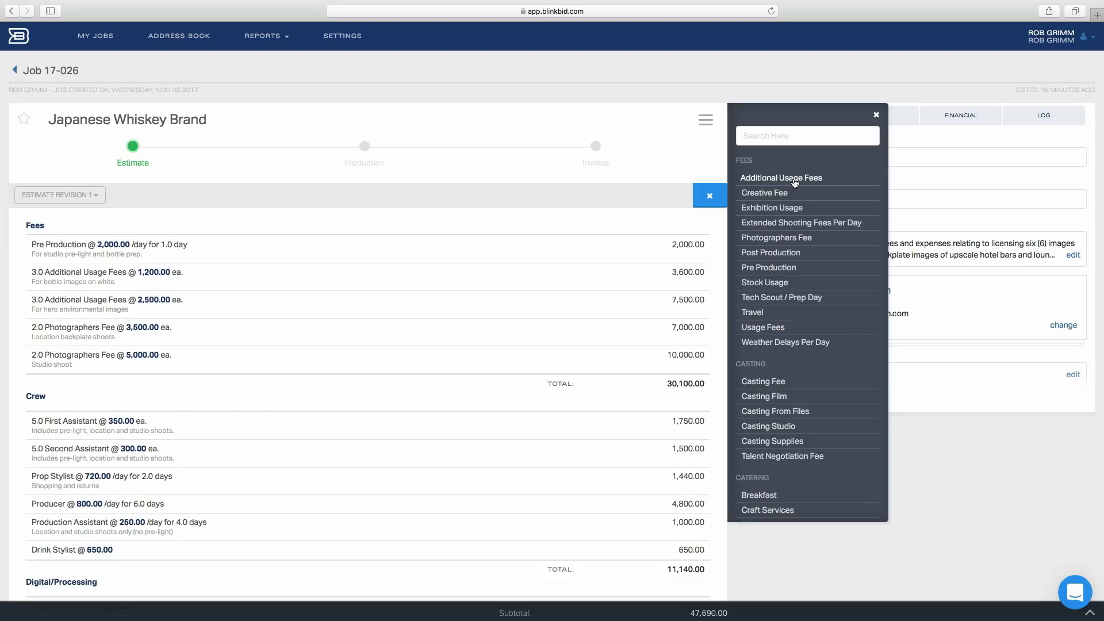
Scroll through the item list to examine the available categories and line items
scroll(806, 266, down, 4)
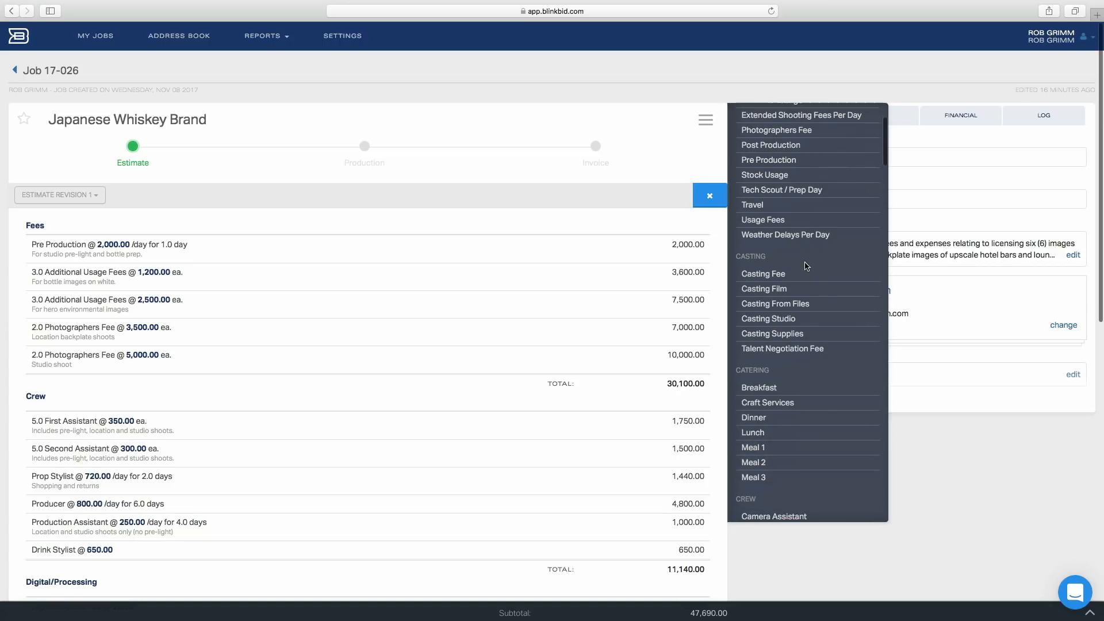
scroll(814, 337, down, 4)
scroll(814, 337, down, 8)
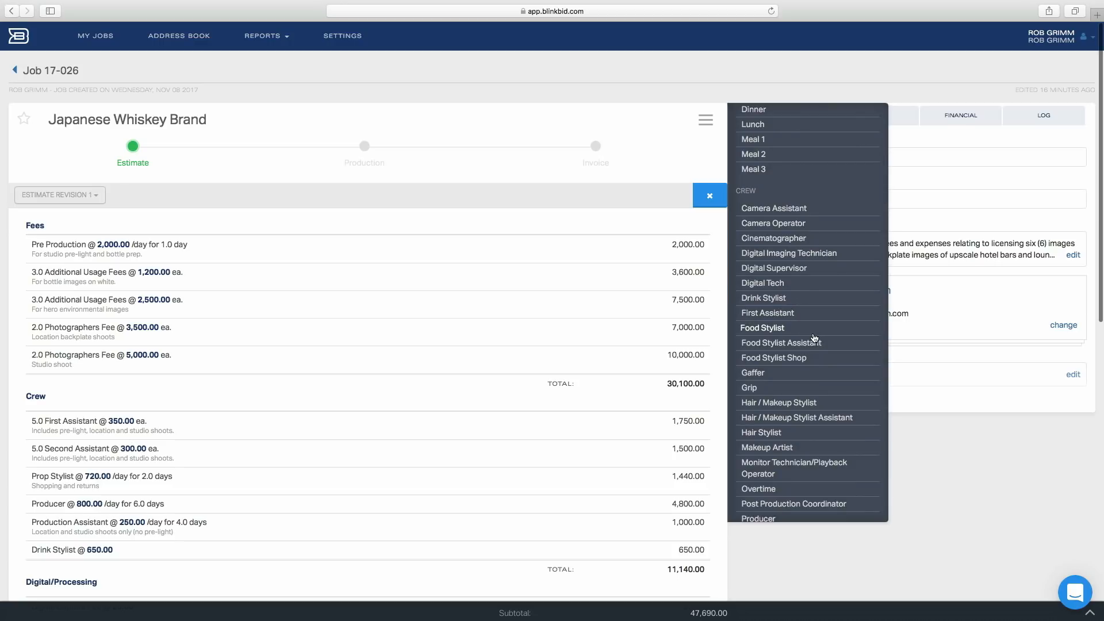
scroll(814, 338, down, 20)
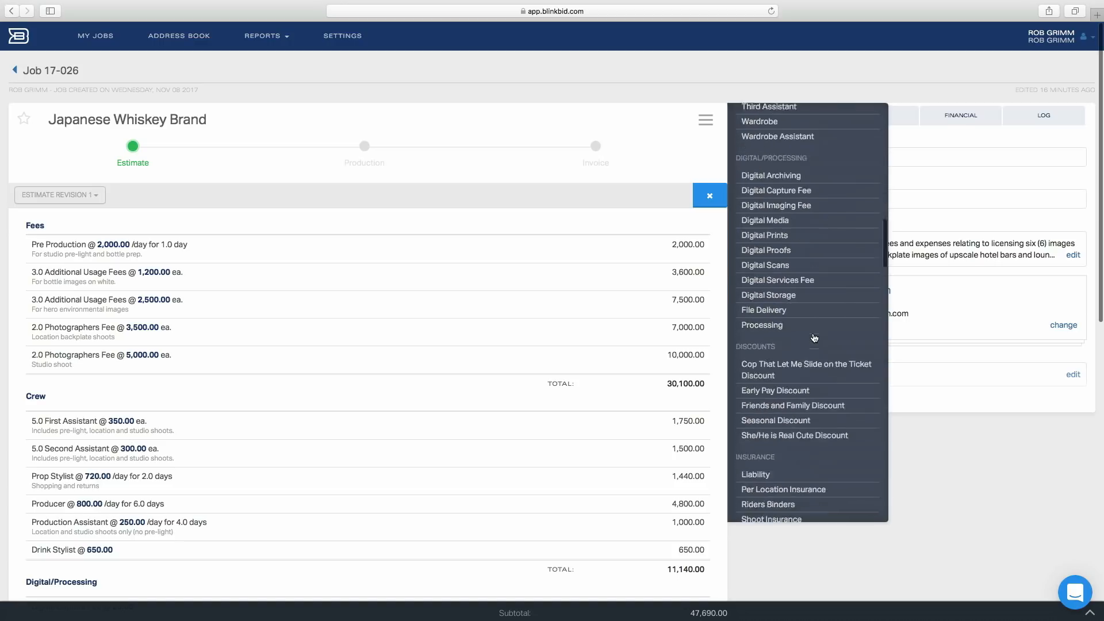
scroll(814, 338, down, 6)
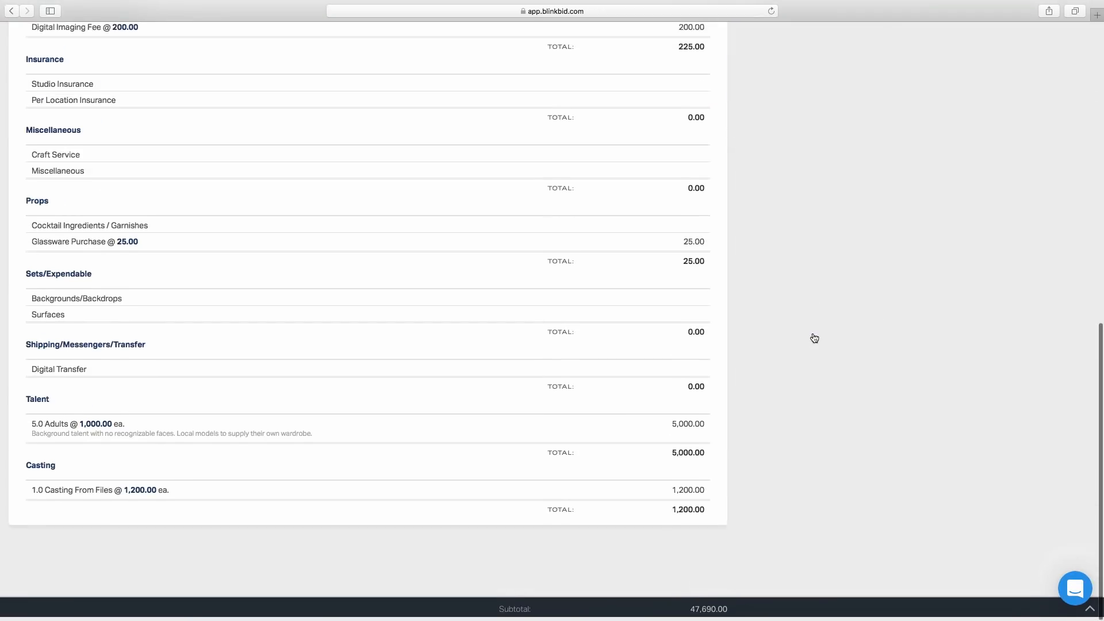
scroll(814, 338, up, 10)
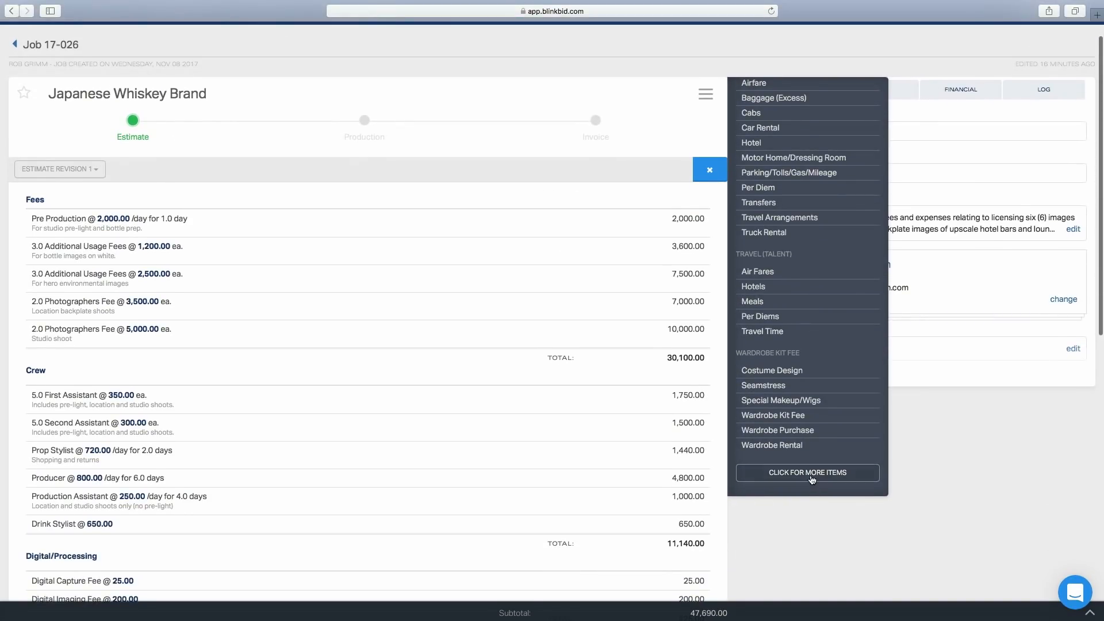
Open the full item catalog and the Crew category editor, then cancel it
click(810, 474)
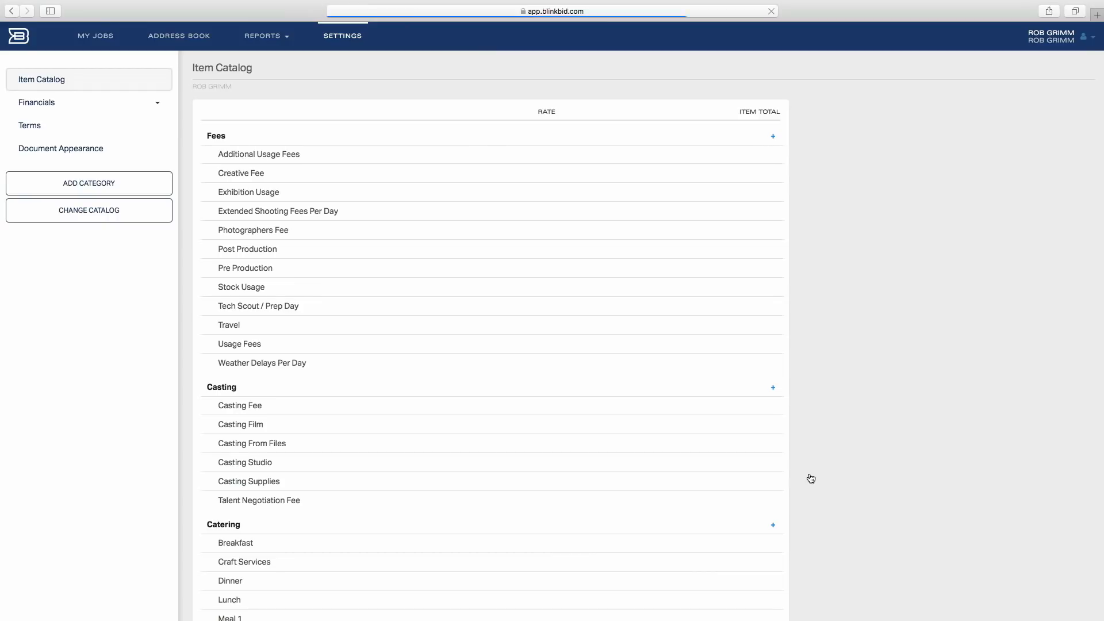
scroll(360, 443, down, 5)
scroll(361, 443, down, 2)
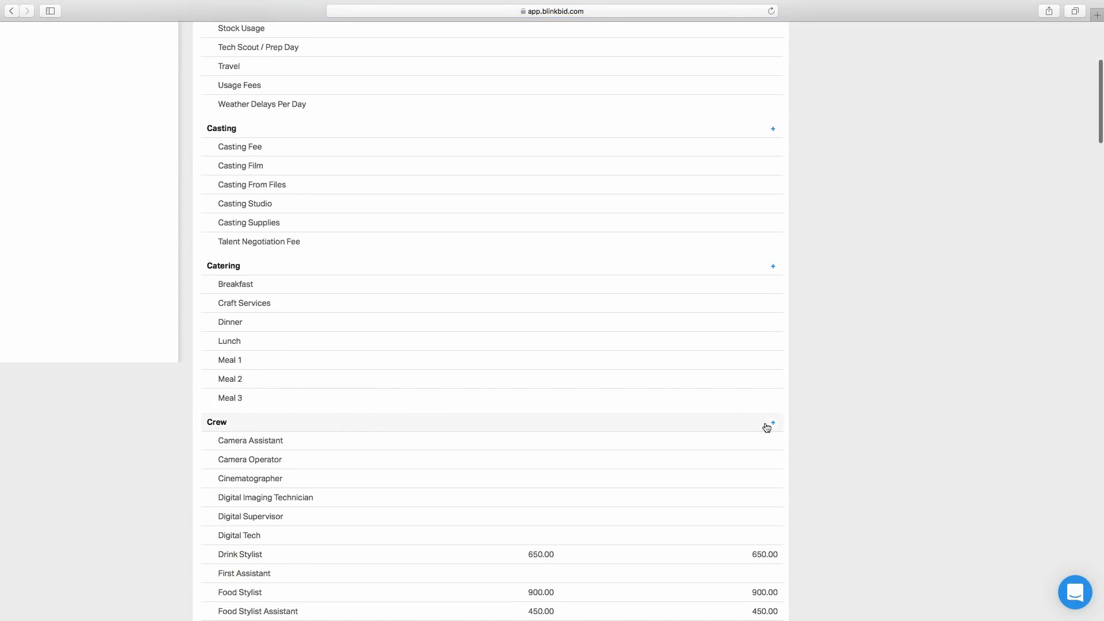
click(774, 425)
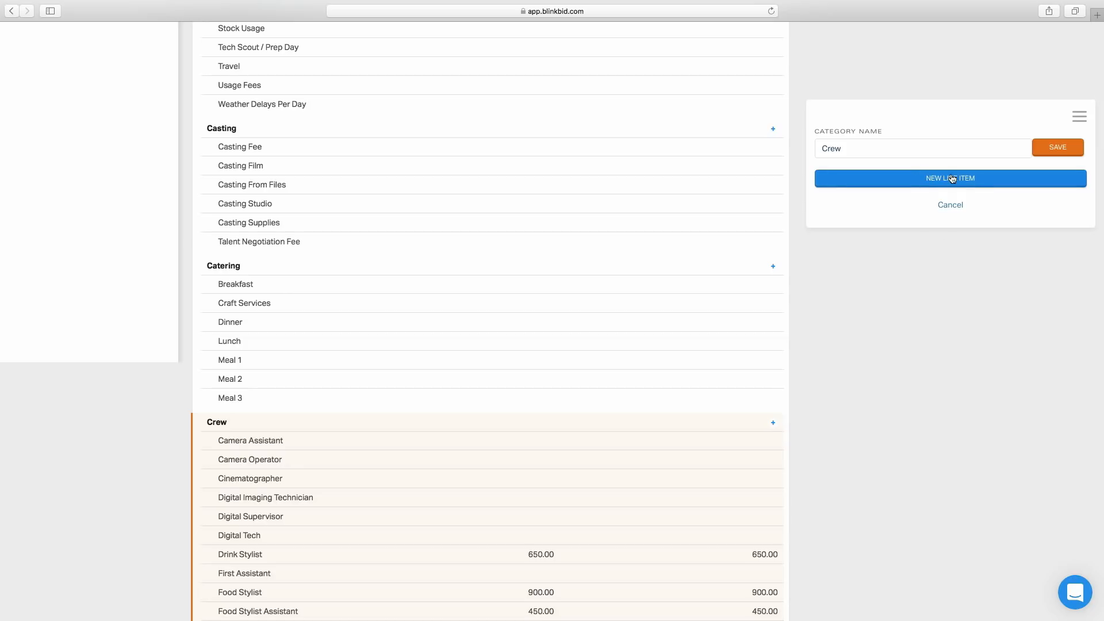
click(955, 206)
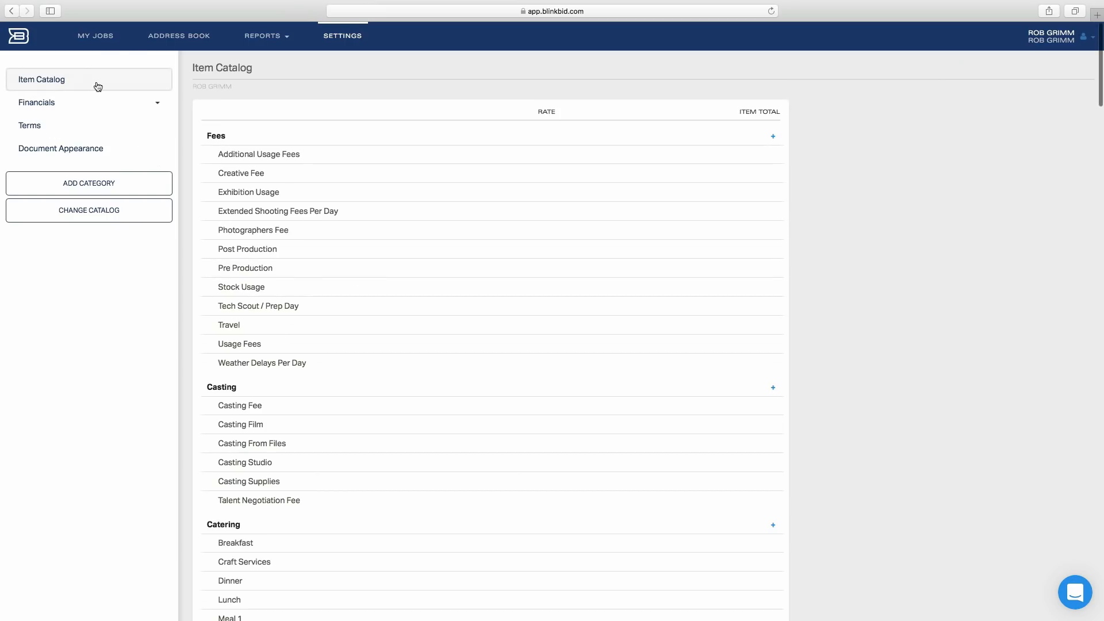
Reopen the job and inspect the Pre Production and bottle-image Additional Usage Fees line items
click(97, 37)
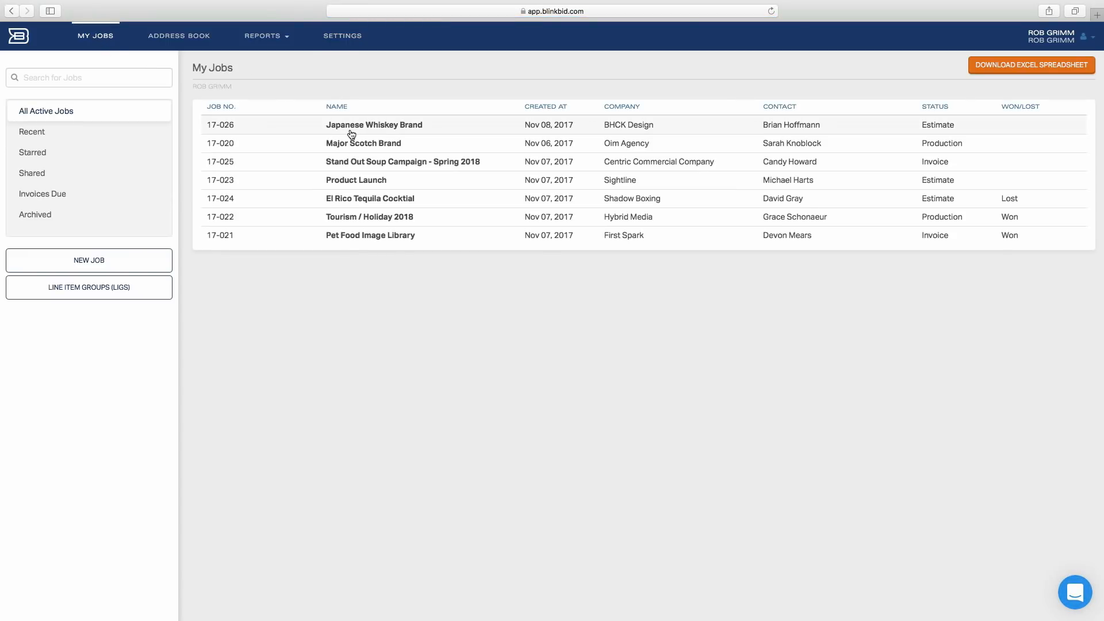
click(352, 133)
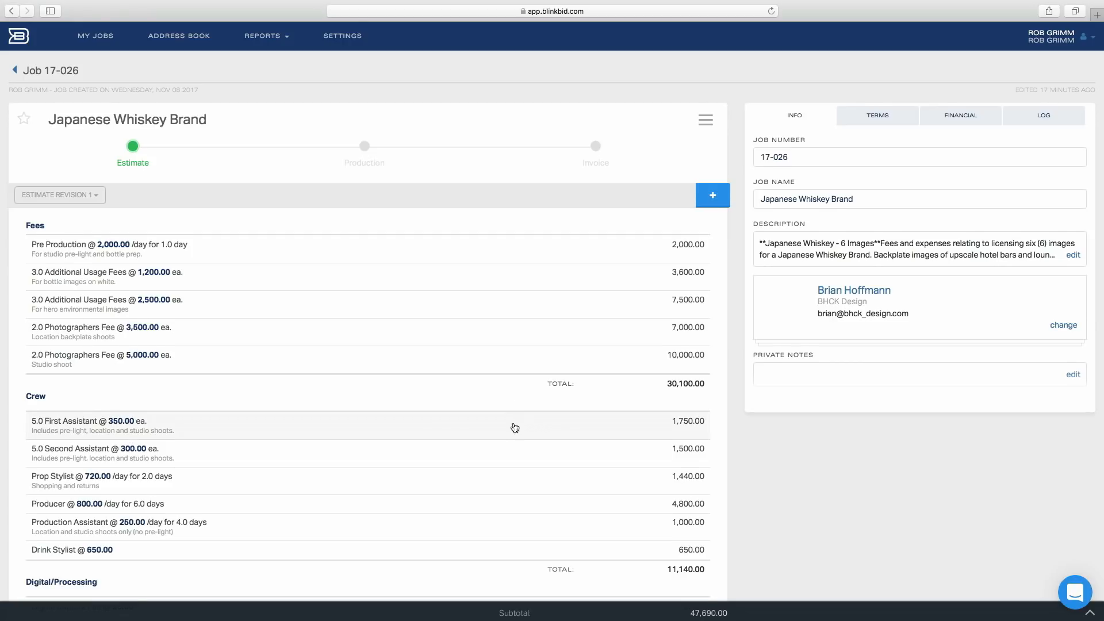
scroll(522, 423, down, 2)
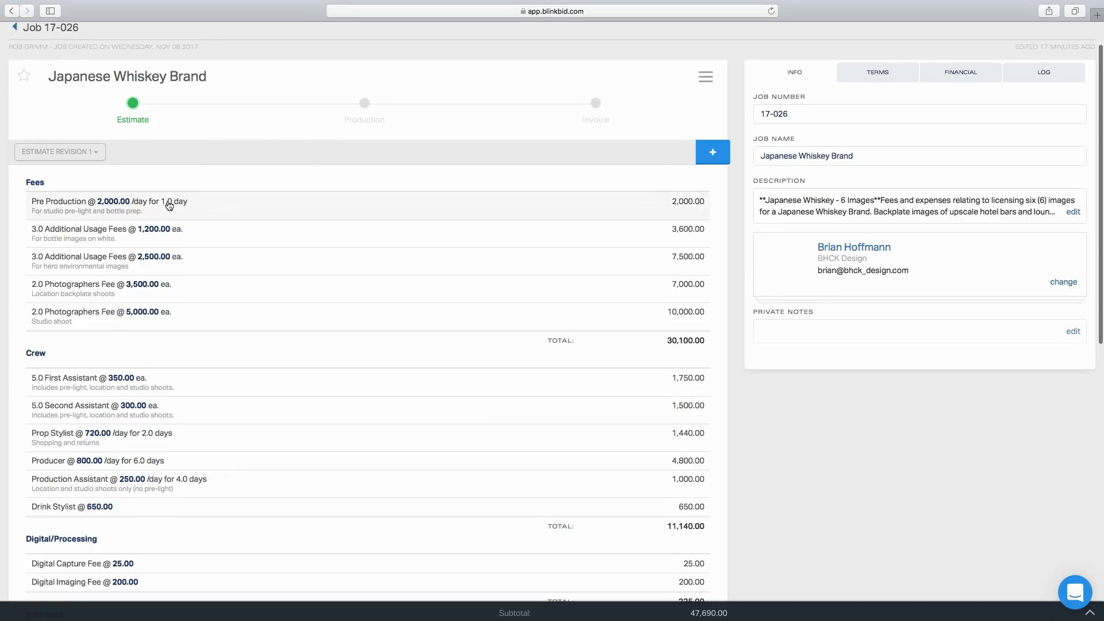
click(215, 210)
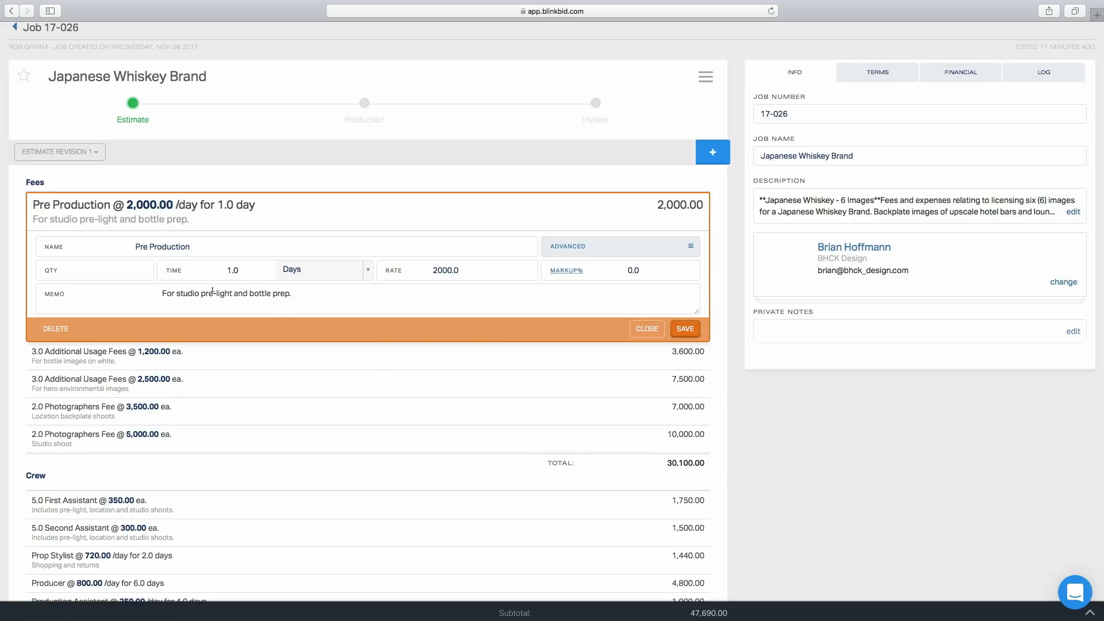
click(650, 329)
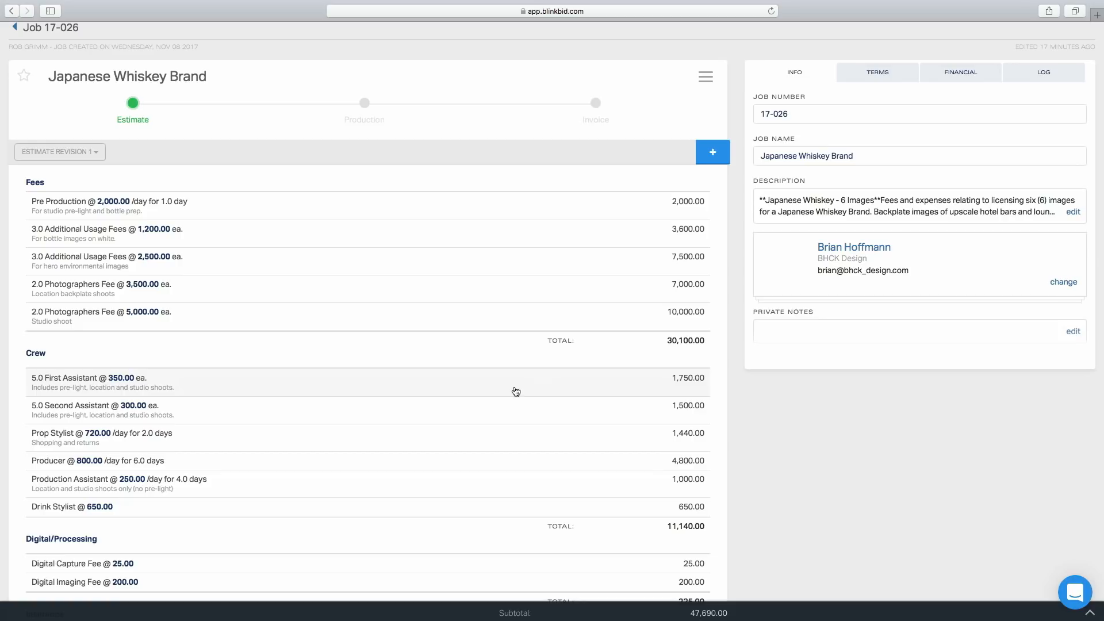
click(238, 239)
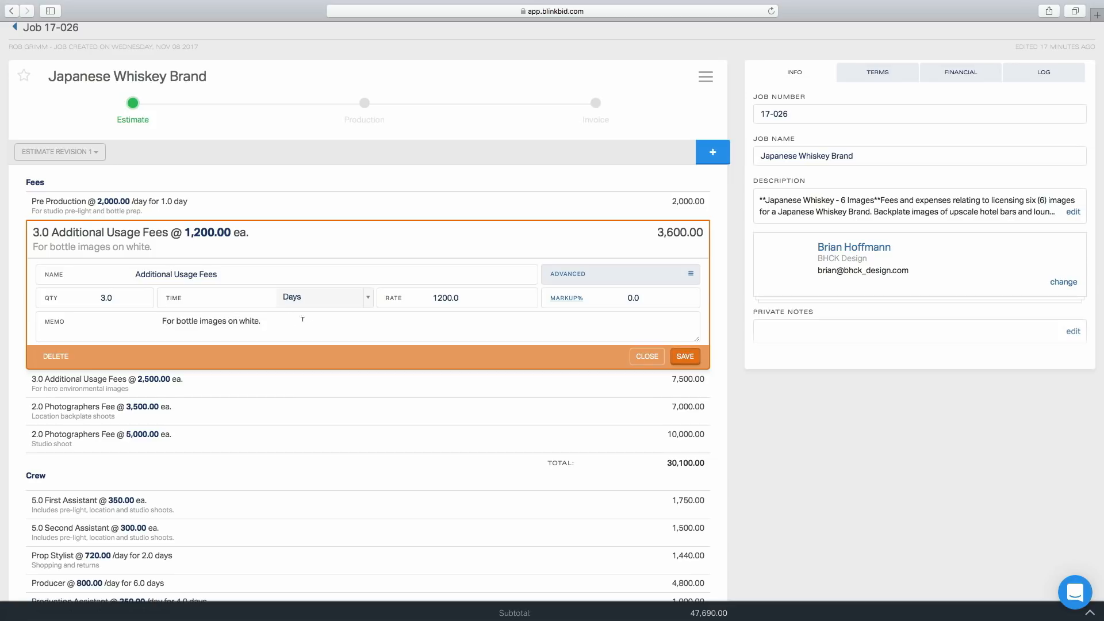
click(685, 356)
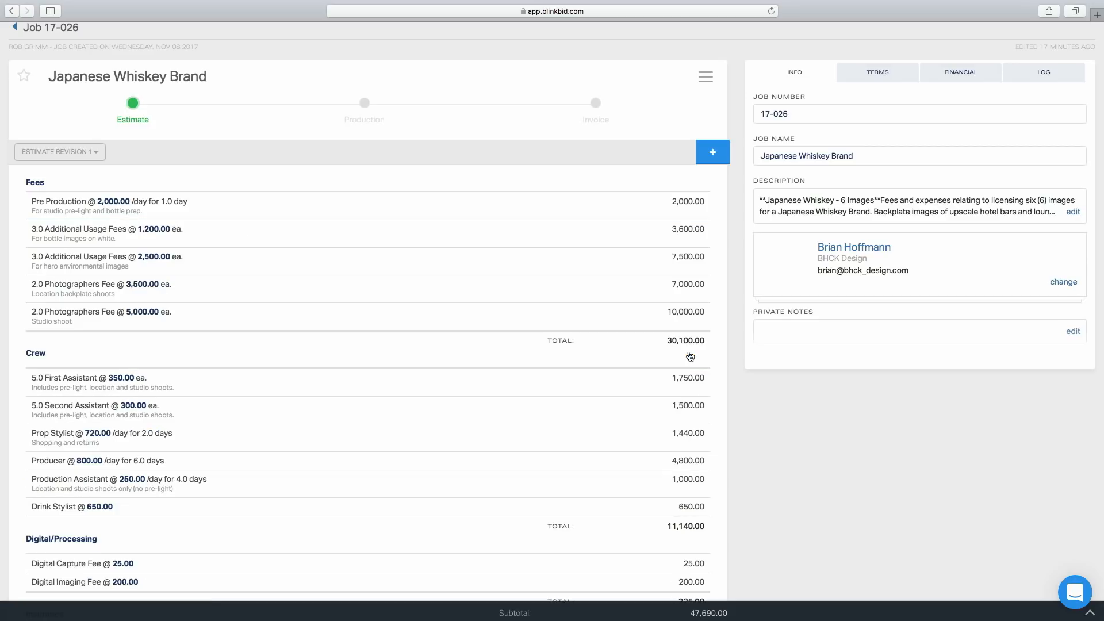
Add a period to the end of the hero environmental images memo and save that Additional Usage Fees item
click(333, 263)
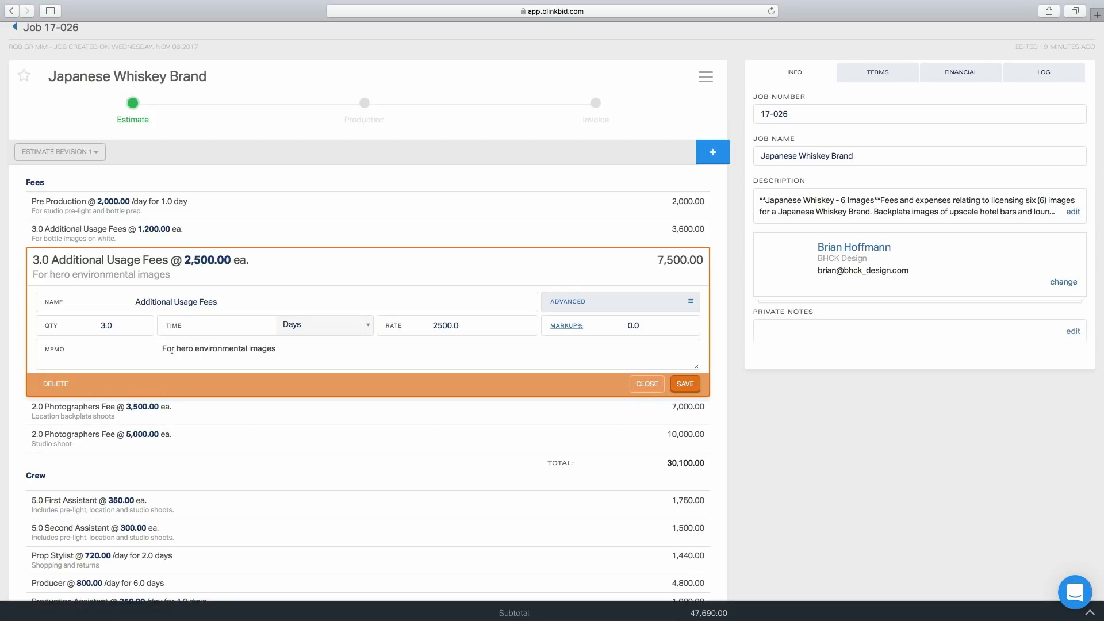
click(280, 348)
text(.)
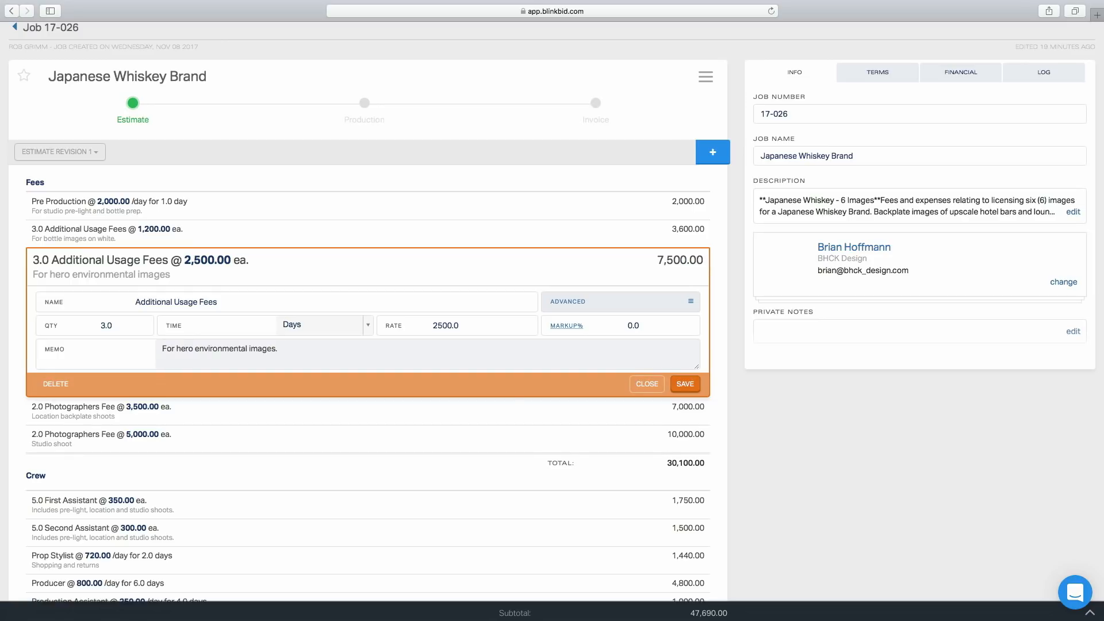
click(685, 383)
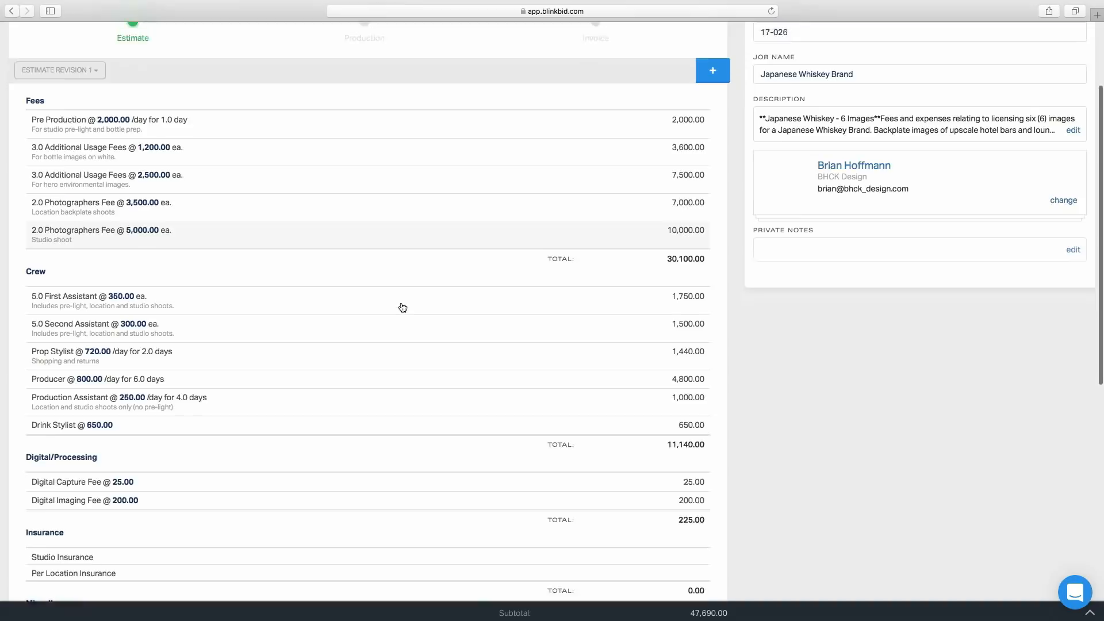
Scroll down through the estimate's Crew, Digital/Processing and other categories
scroll(403, 308, down, 4)
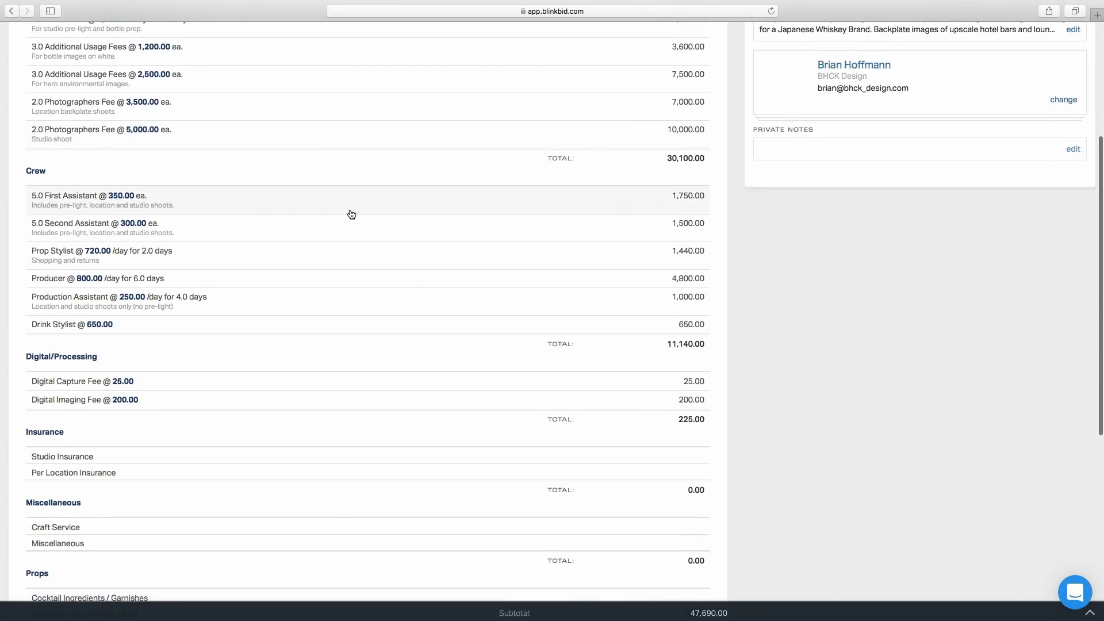
scroll(351, 215, down, 1)
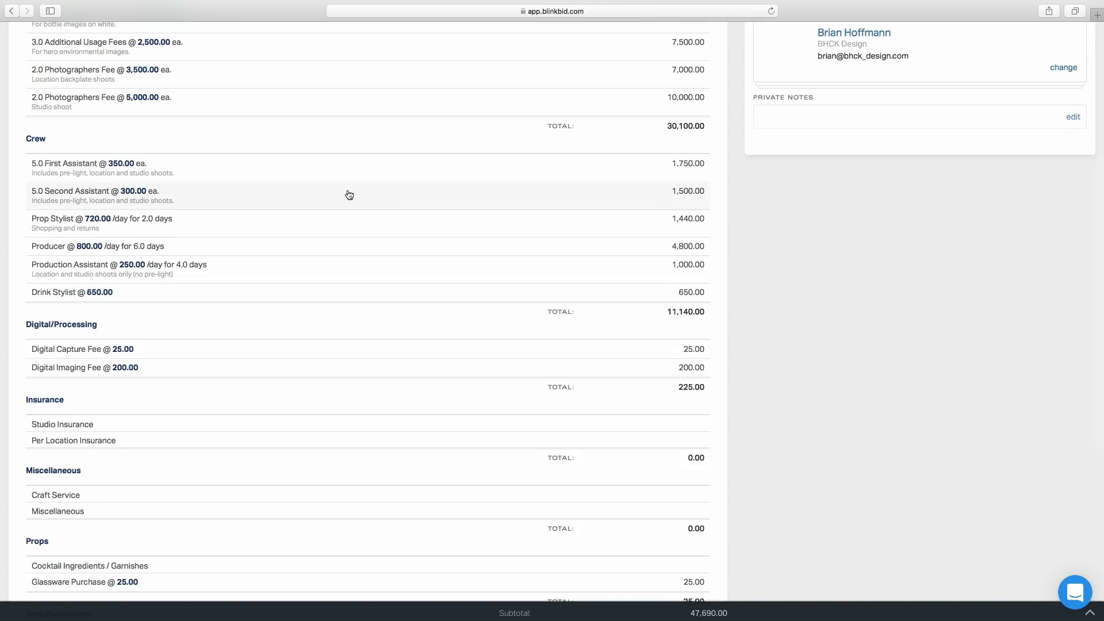
scroll(349, 195, down, 1)
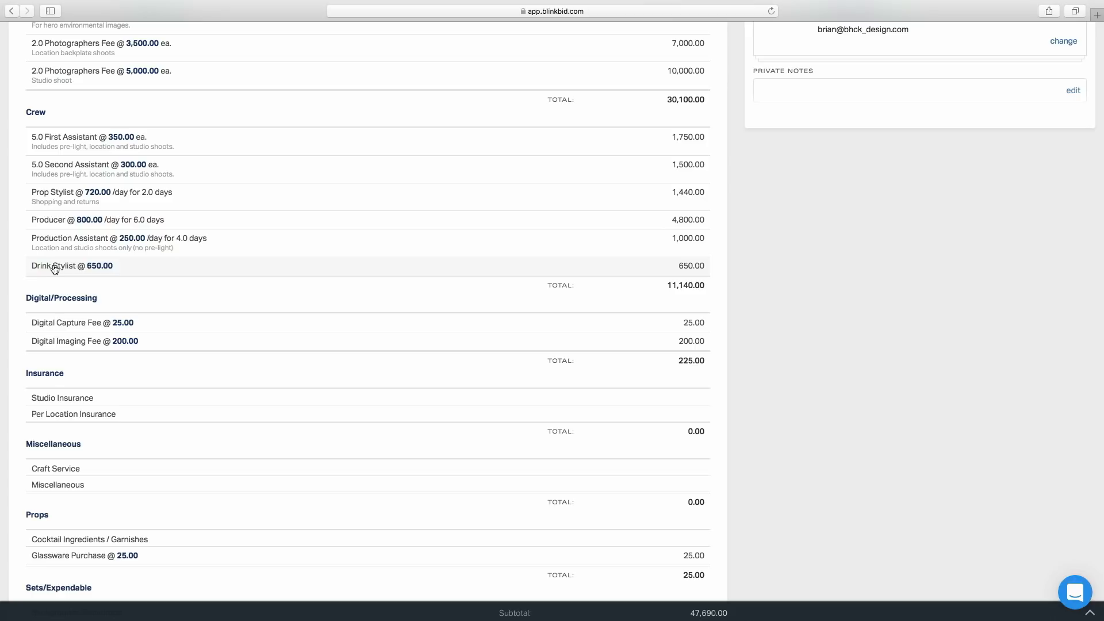
Reorder the Crew line items so Producer comes first and Production Assistant sits last, below Drink Stylist
drag(65, 223, 65, 140)
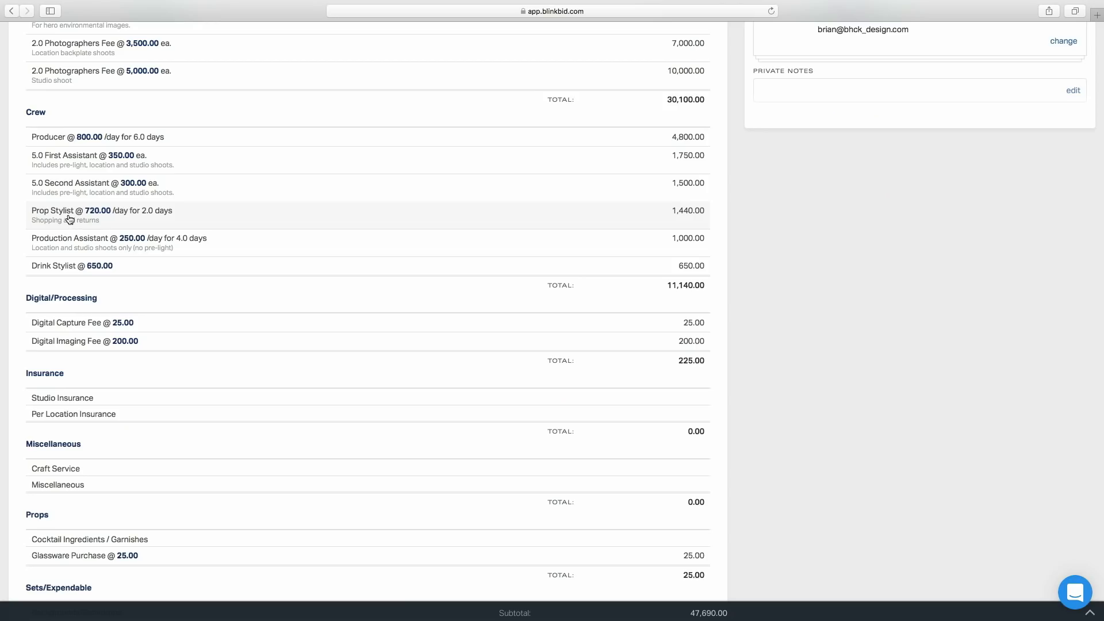
drag(70, 220, 69, 246)
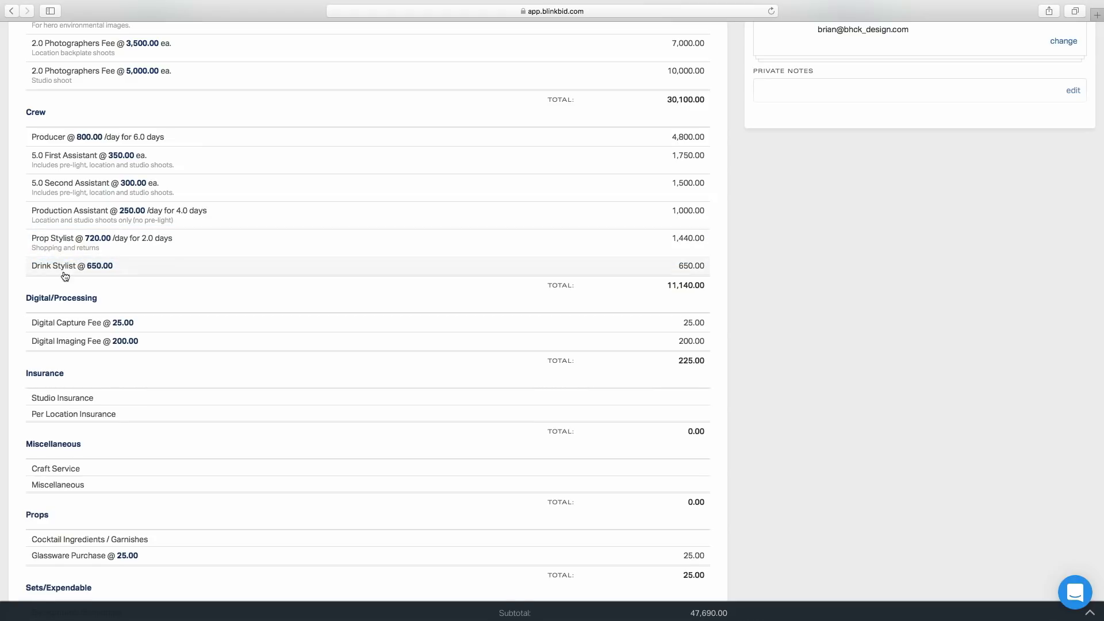
drag(67, 217, 66, 270)
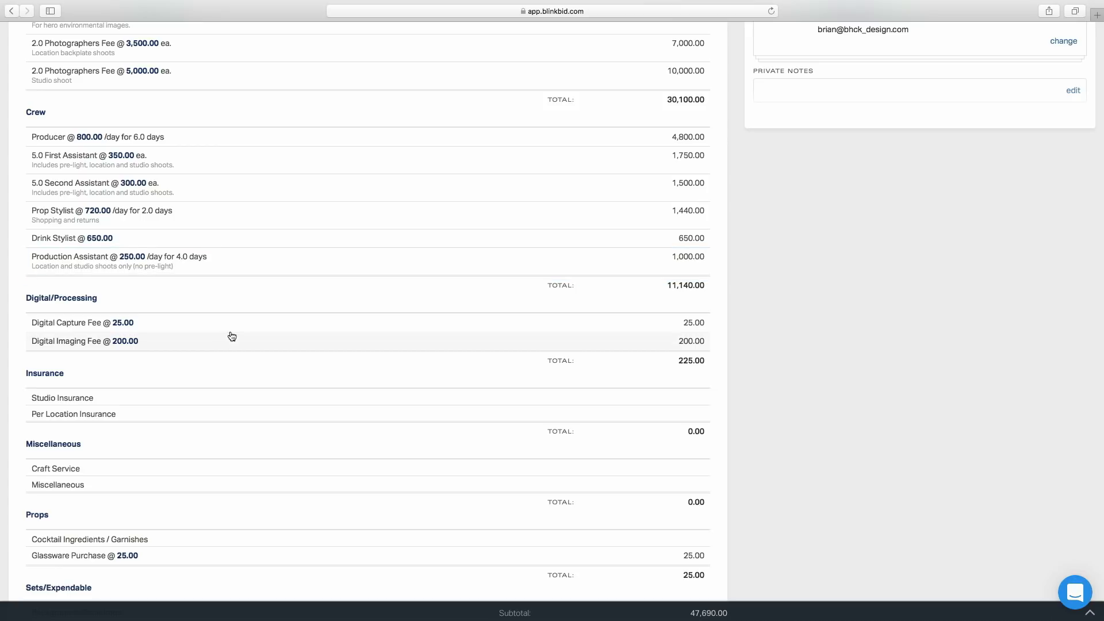
Add a Digital Prints line item from the item catalog to the estimate's Digital/Processing category, then close the catalog
scroll(239, 187, down, 2)
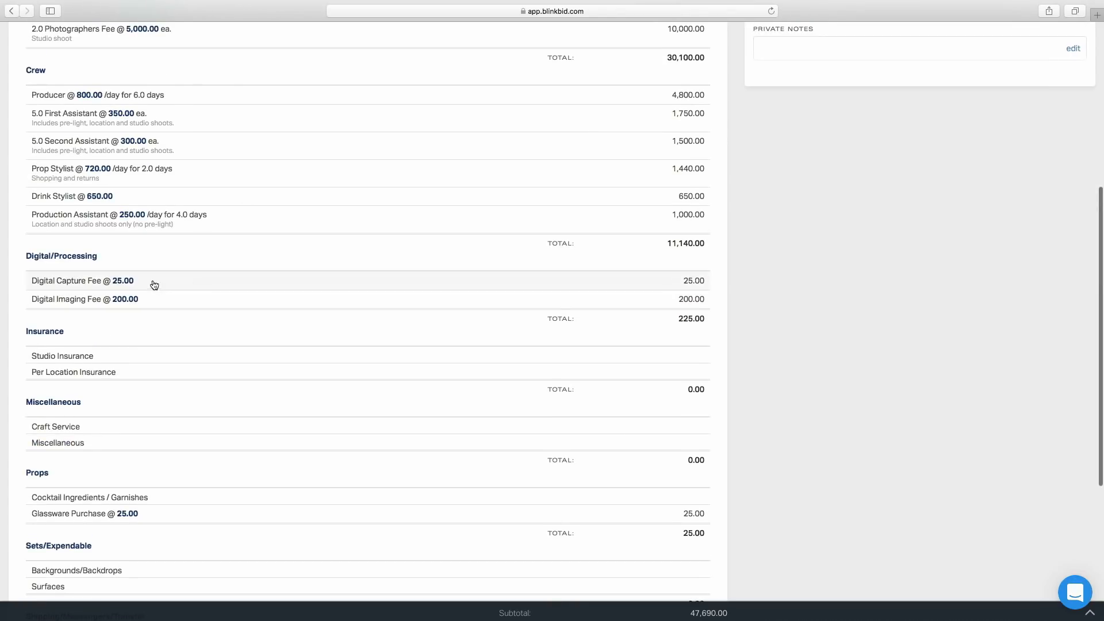
scroll(209, 285, down, 5)
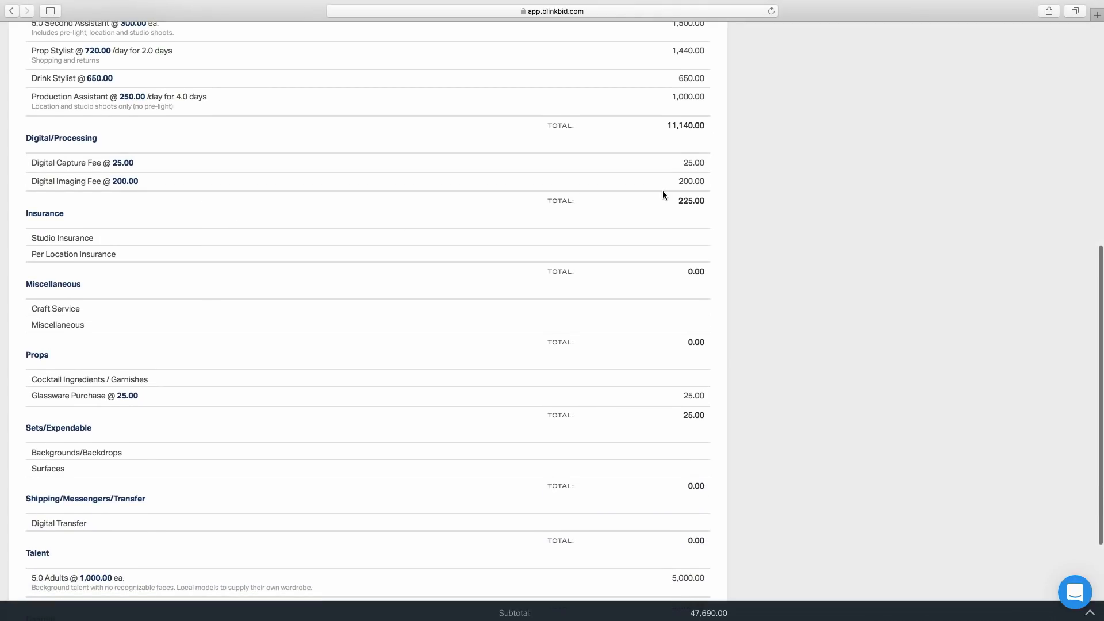
scroll(663, 191, up, 10)
click(712, 142)
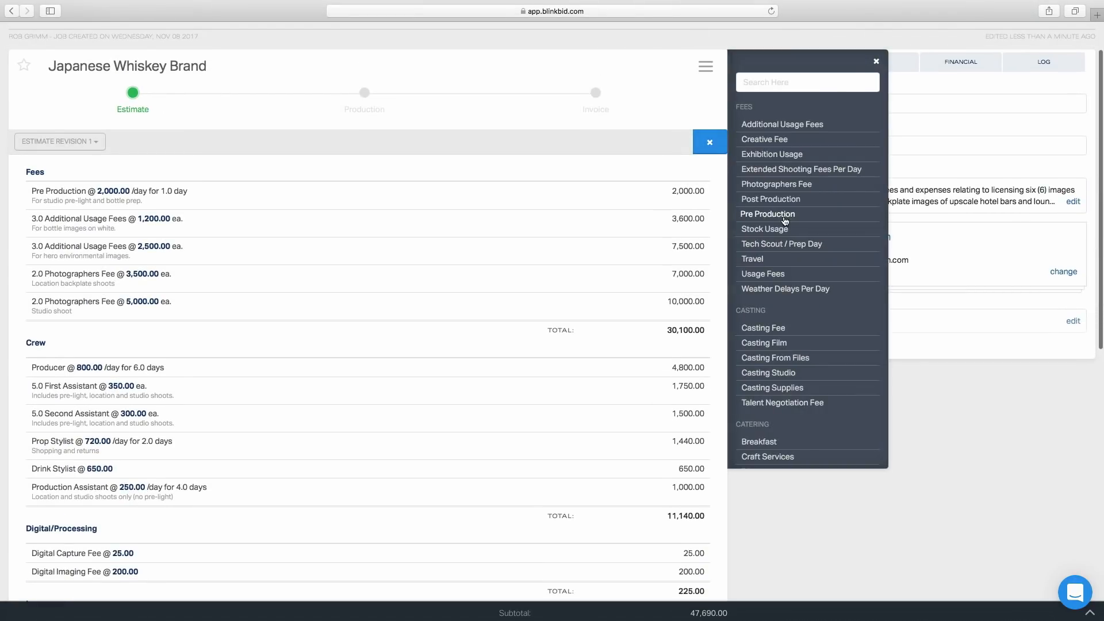
scroll(800, 330, down, 5)
scroll(800, 329, down, 4)
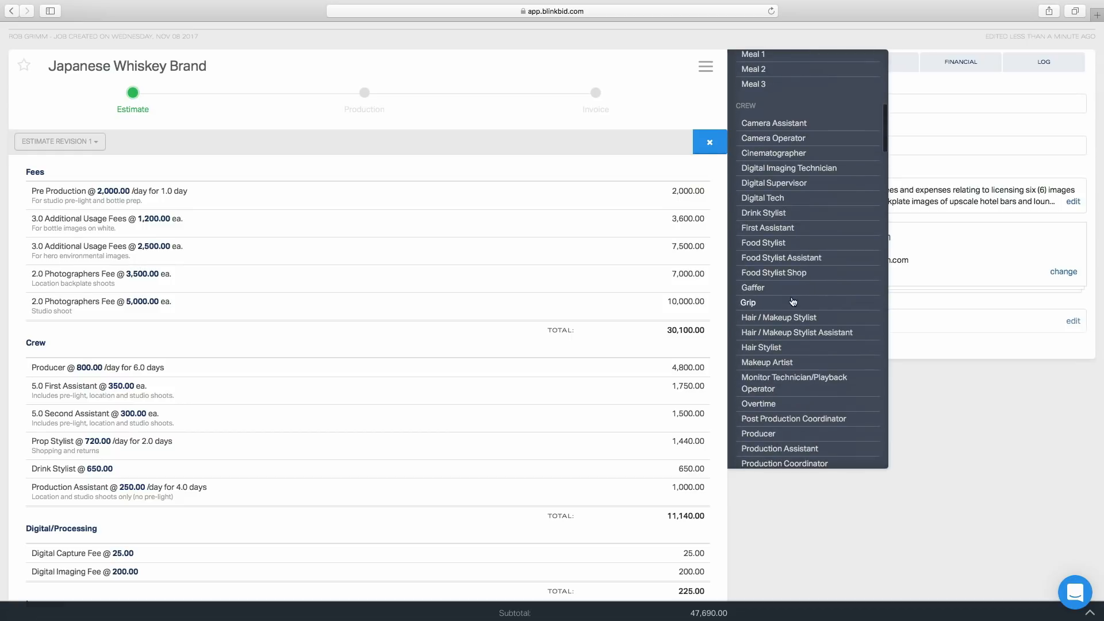
scroll(792, 301, down, 11)
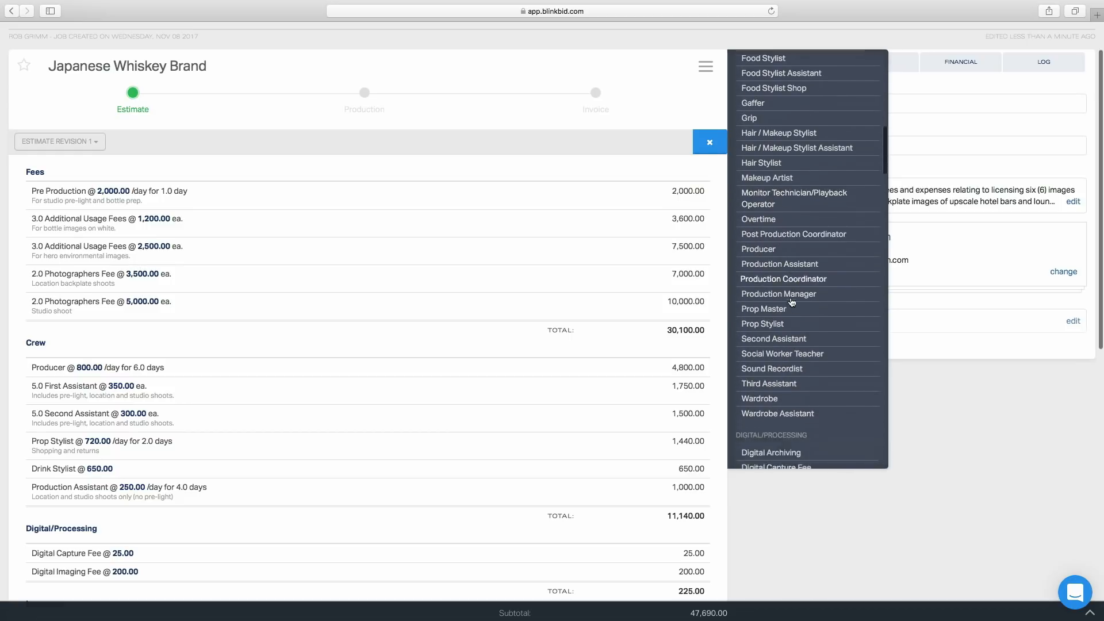
click(788, 308)
scroll(508, 463, down, 5)
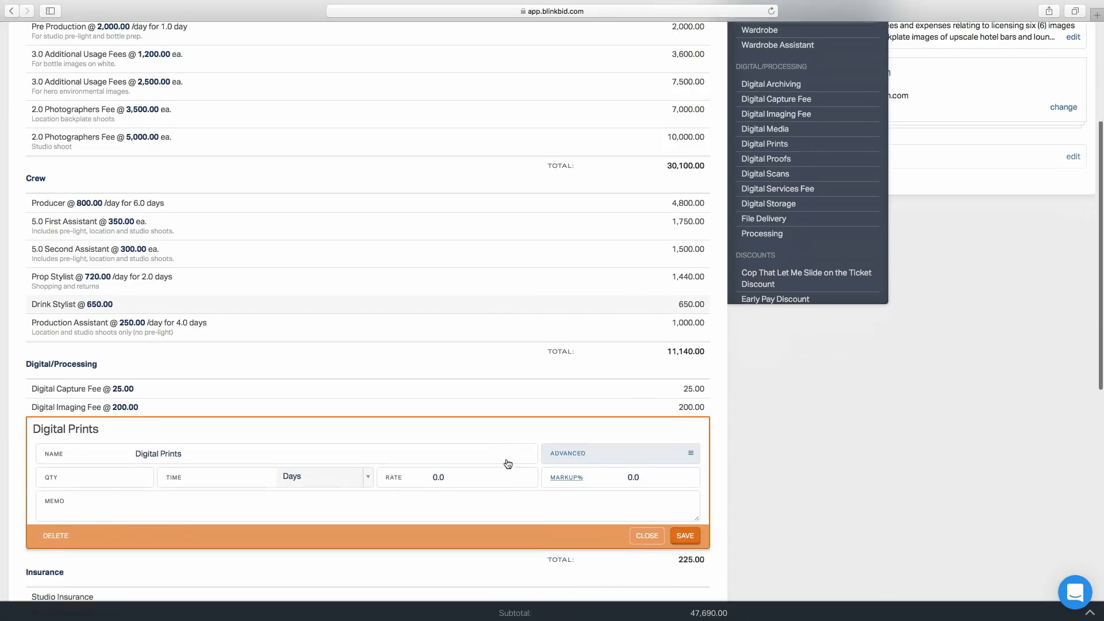
scroll(508, 463, up, 7)
click(710, 205)
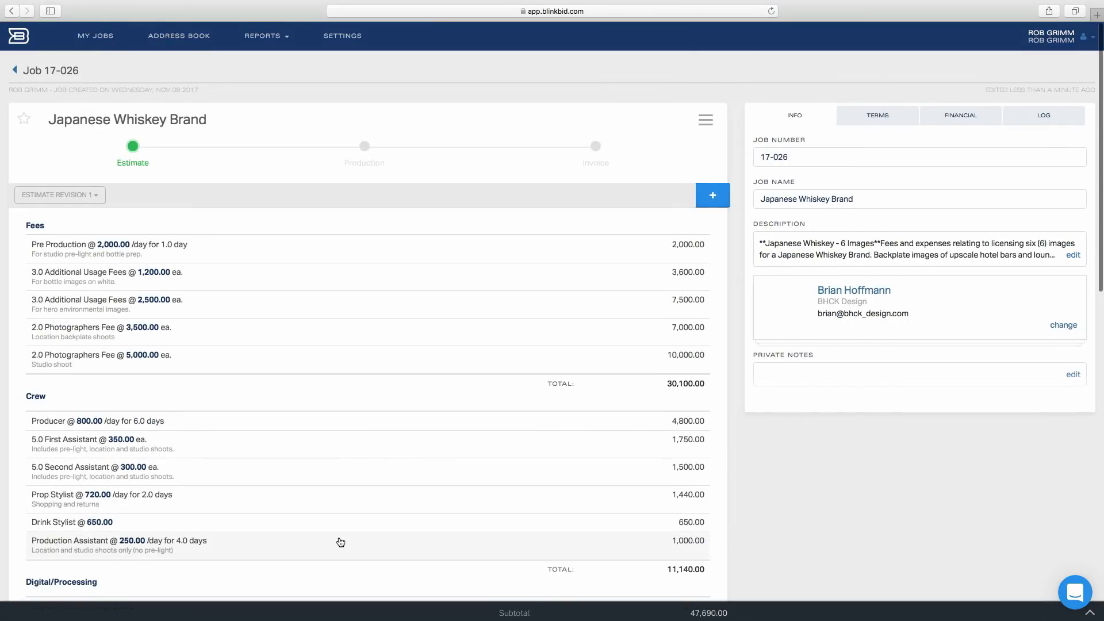
Set the Digital Prints item's quantity to 3 and rate to 350
scroll(339, 542, down, 8)
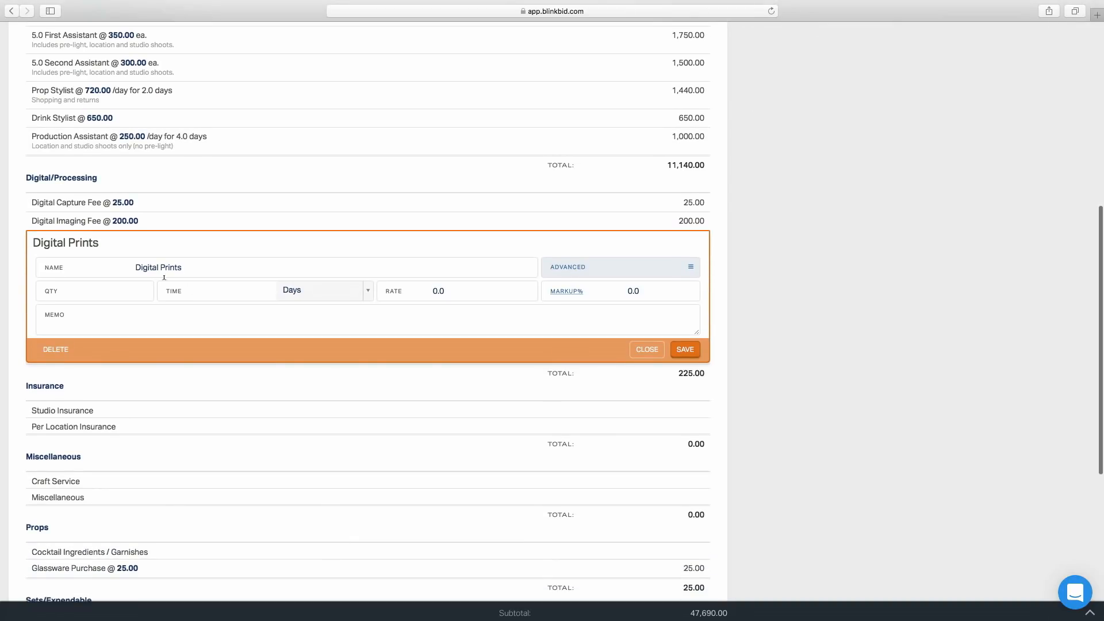
click(107, 292)
text(3)
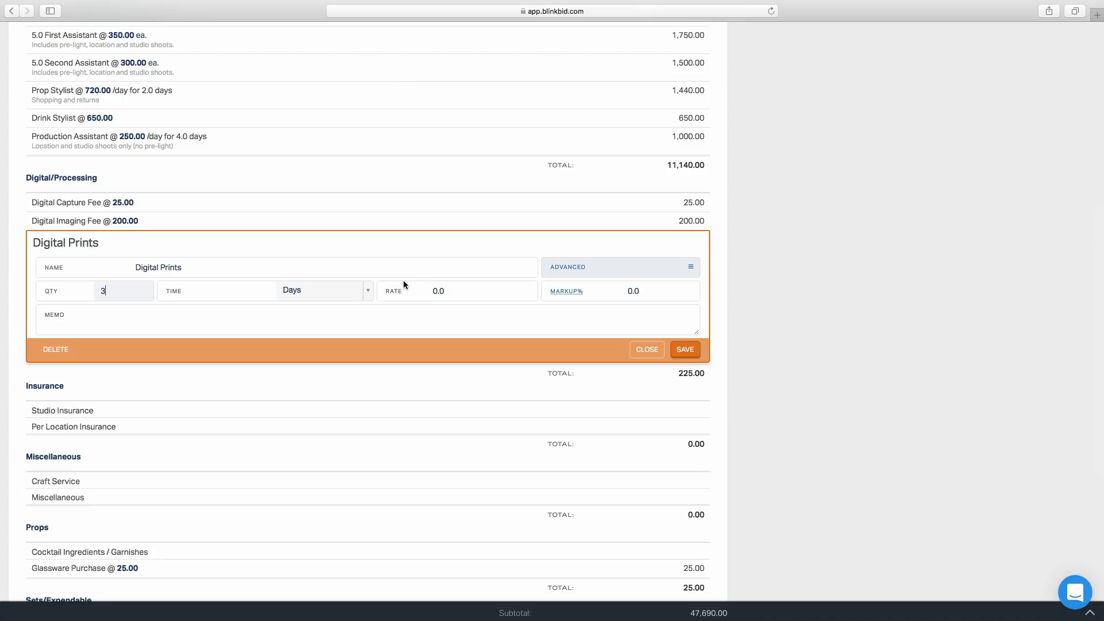
click(439, 291)
text(350)
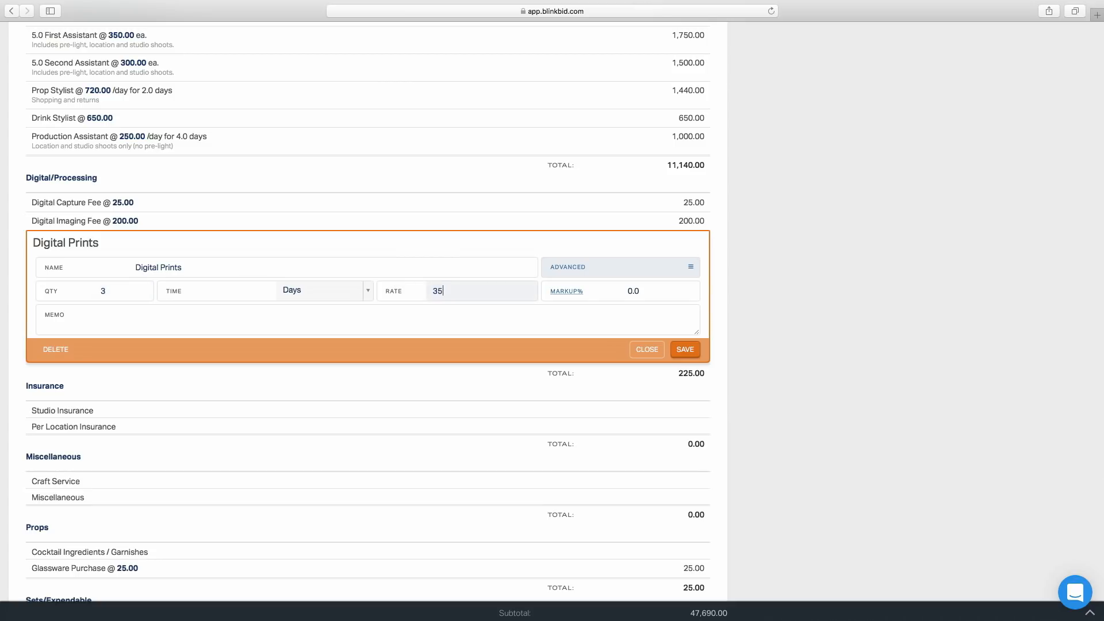
Enter the memo "For backplate durations images." on the Digital Prints item and save it
click(106, 317)
text(For backplate duratrans images.)
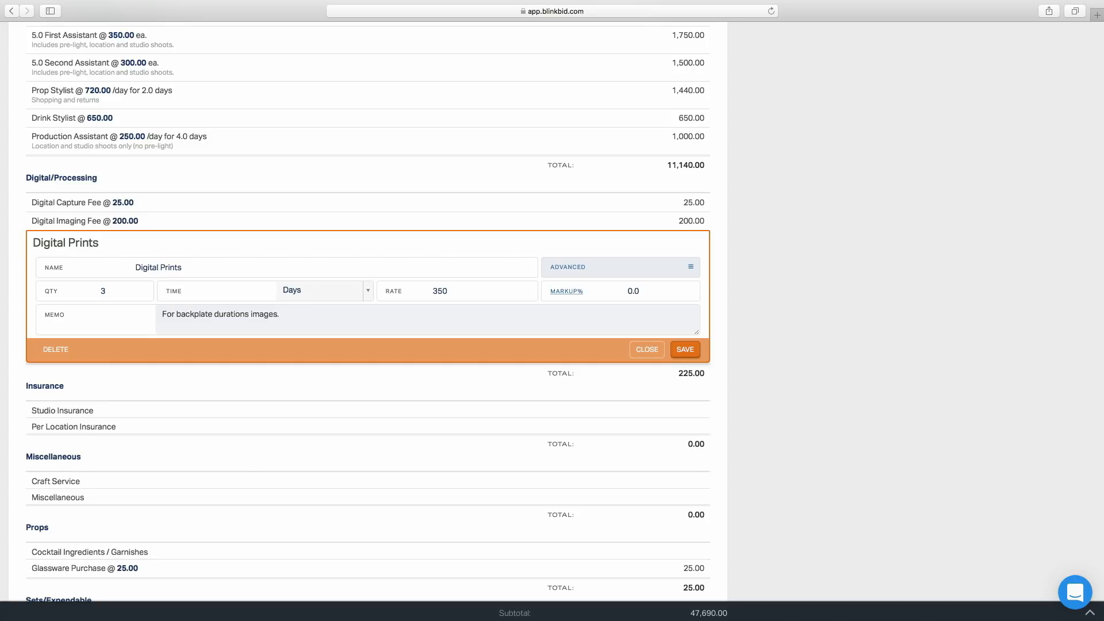
click(690, 350)
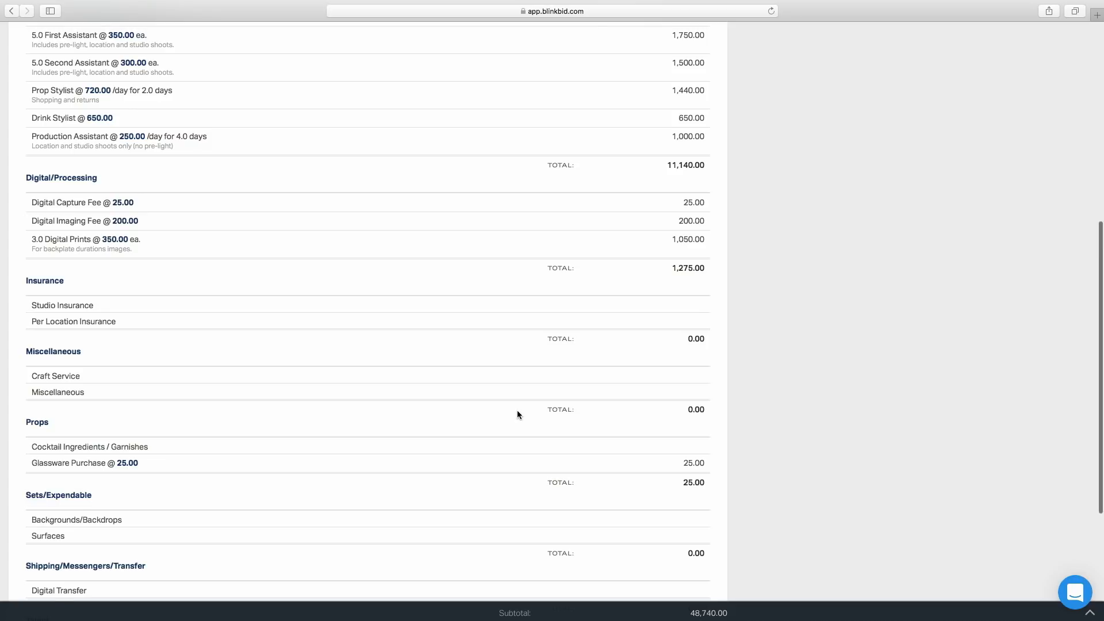
Set the Studio Insurance item to quantity 2 at a rate of 150 and save it
scroll(516, 410, down, 5)
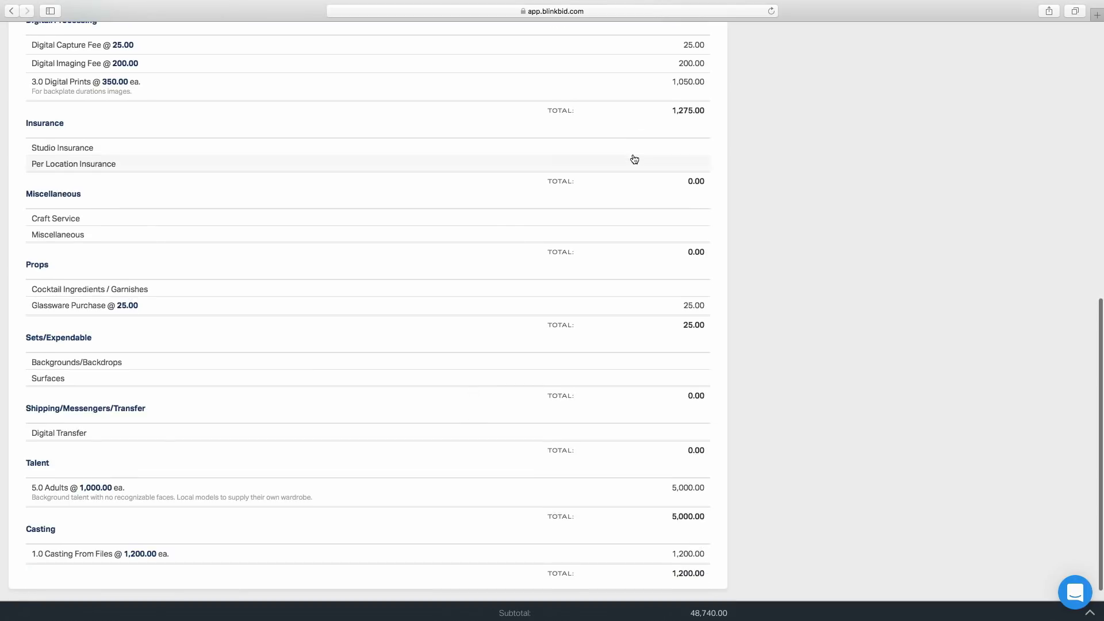
click(673, 148)
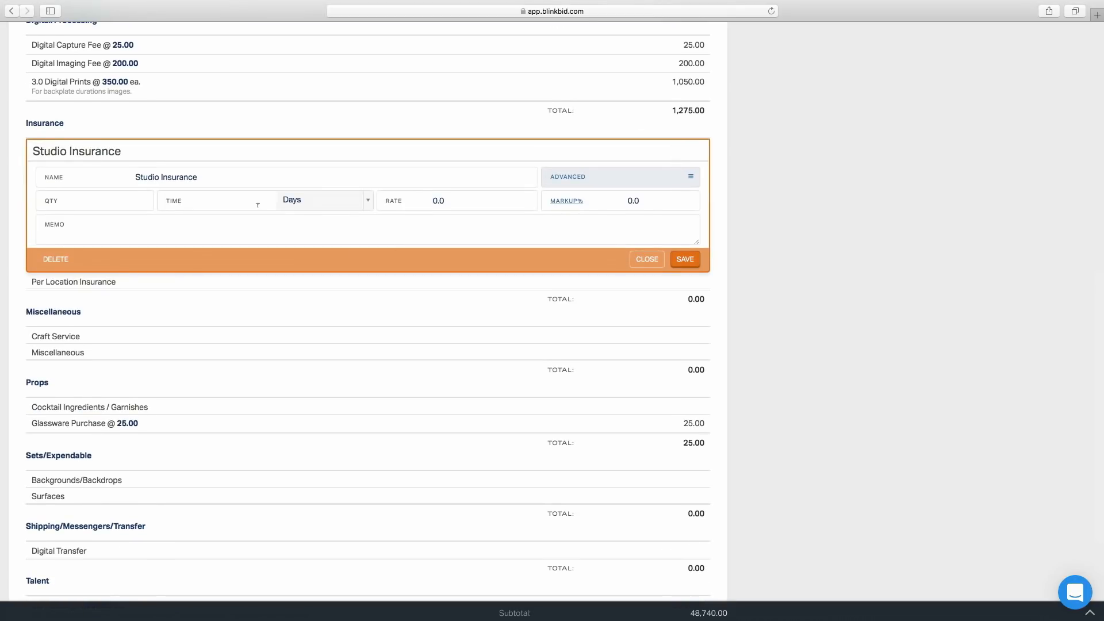
click(131, 201)
text(2)
click(453, 196)
text(150)
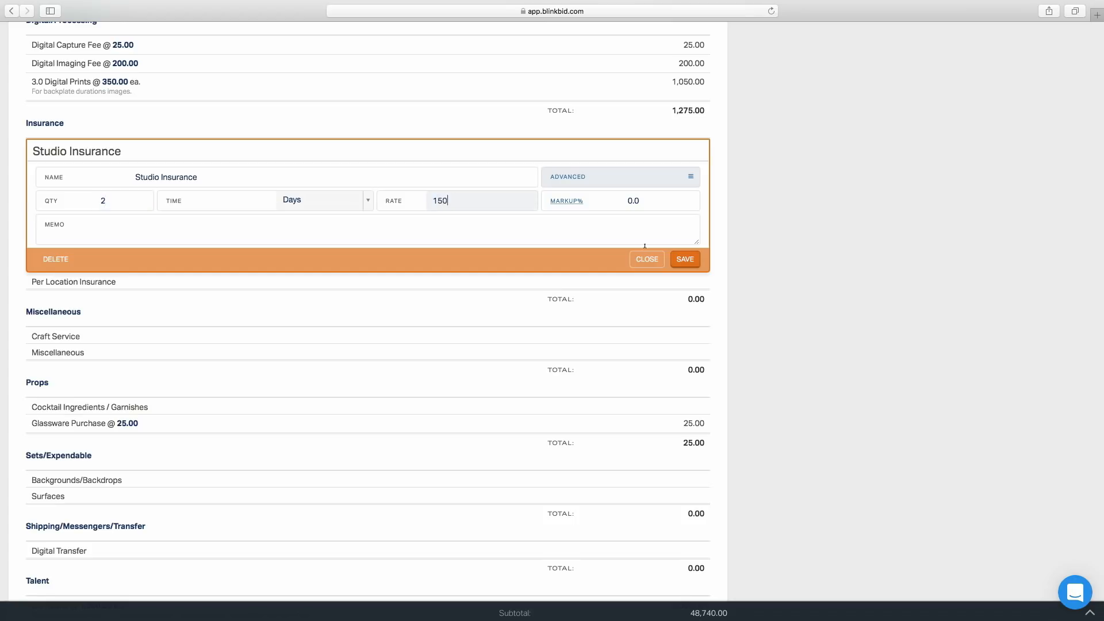
click(683, 259)
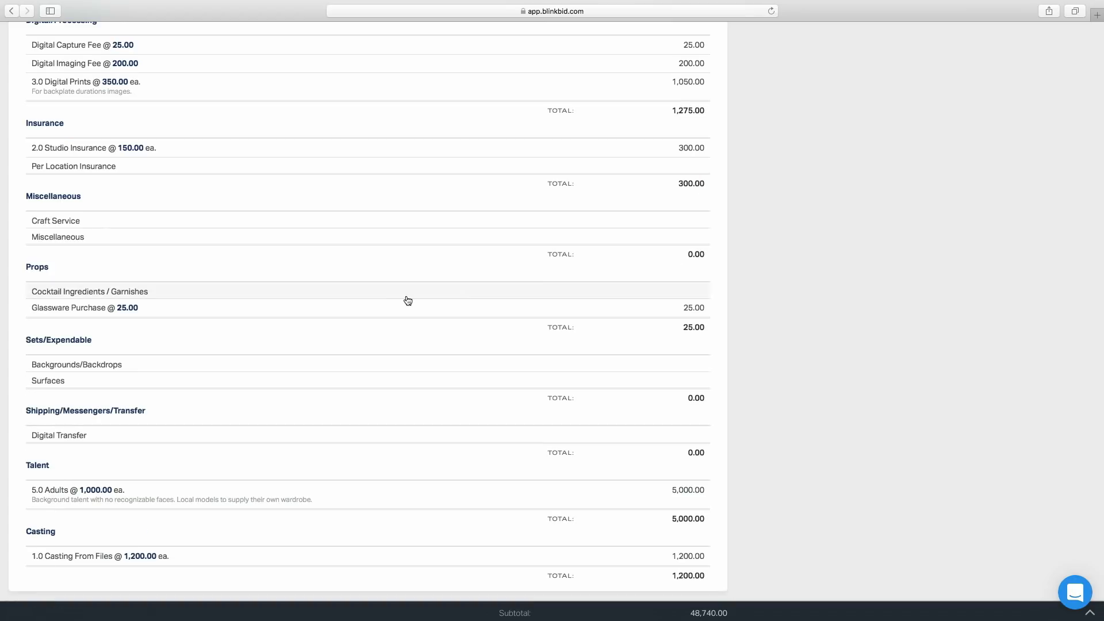
Set the Per Location Insurance item to quantity 2 at a rate of 225 and save it
click(161, 166)
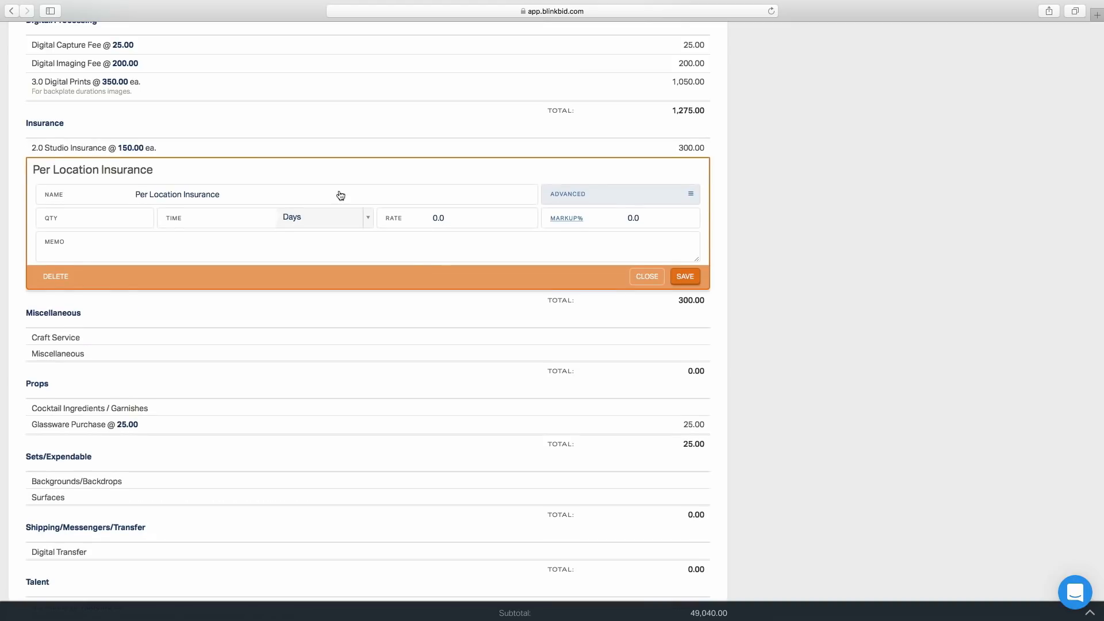
click(111, 218)
text(2)
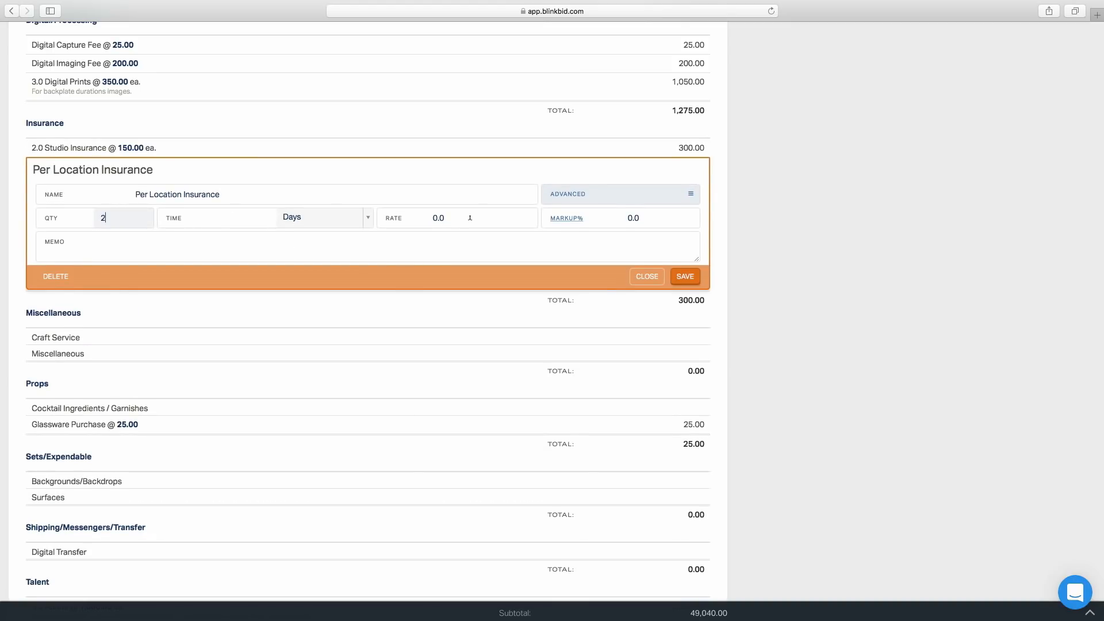
click(472, 216)
text(225)
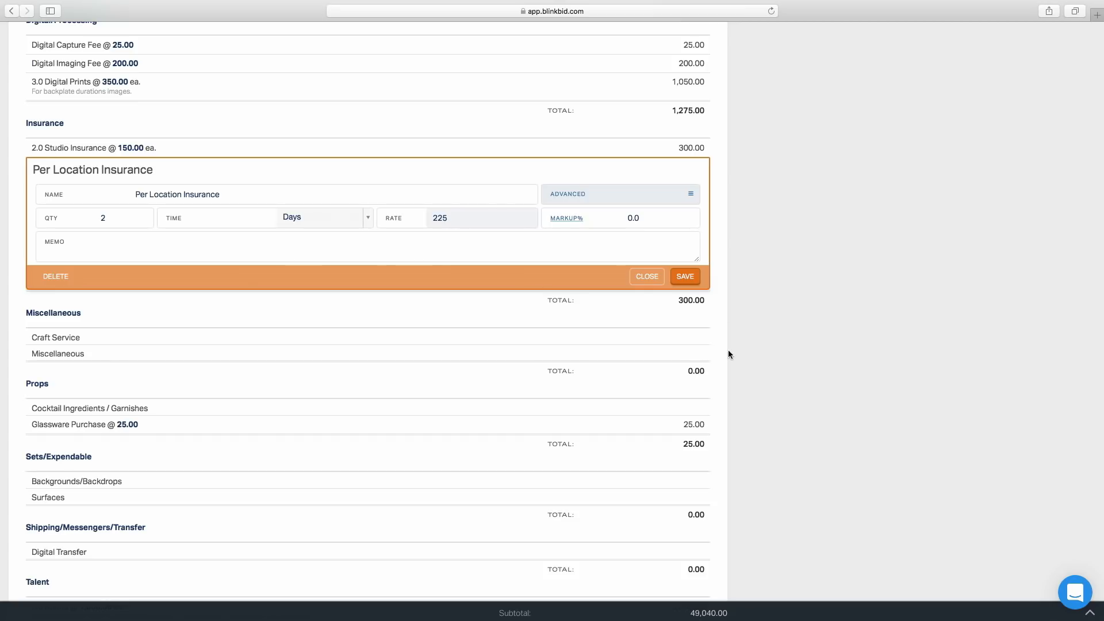
click(684, 276)
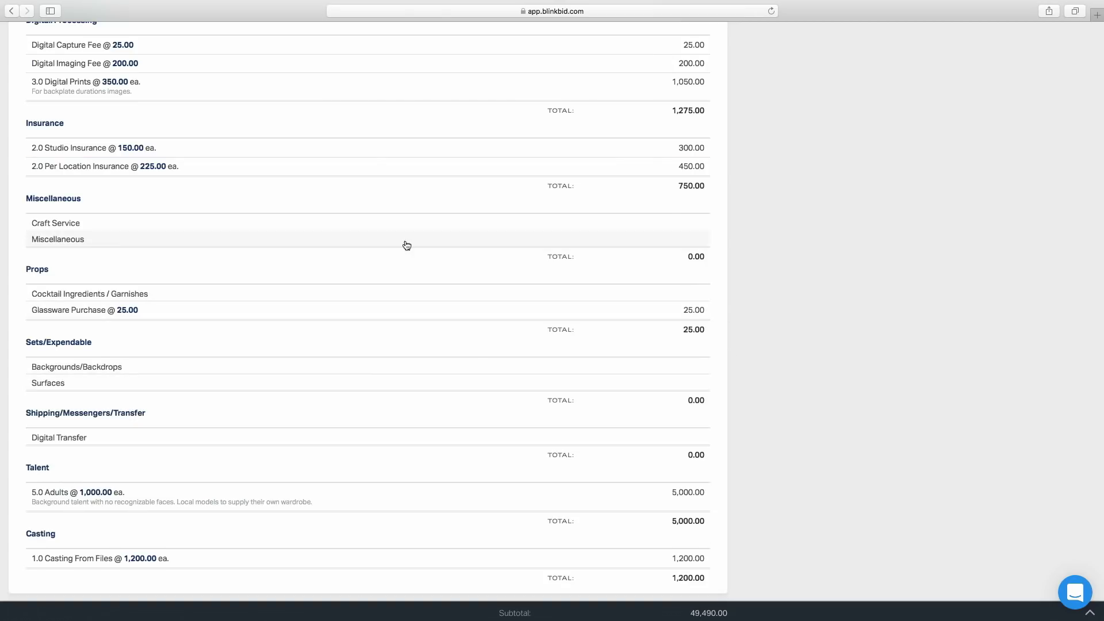
Set the Craft Service item's quantity to 4 and markup to 400%, then save it
click(446, 227)
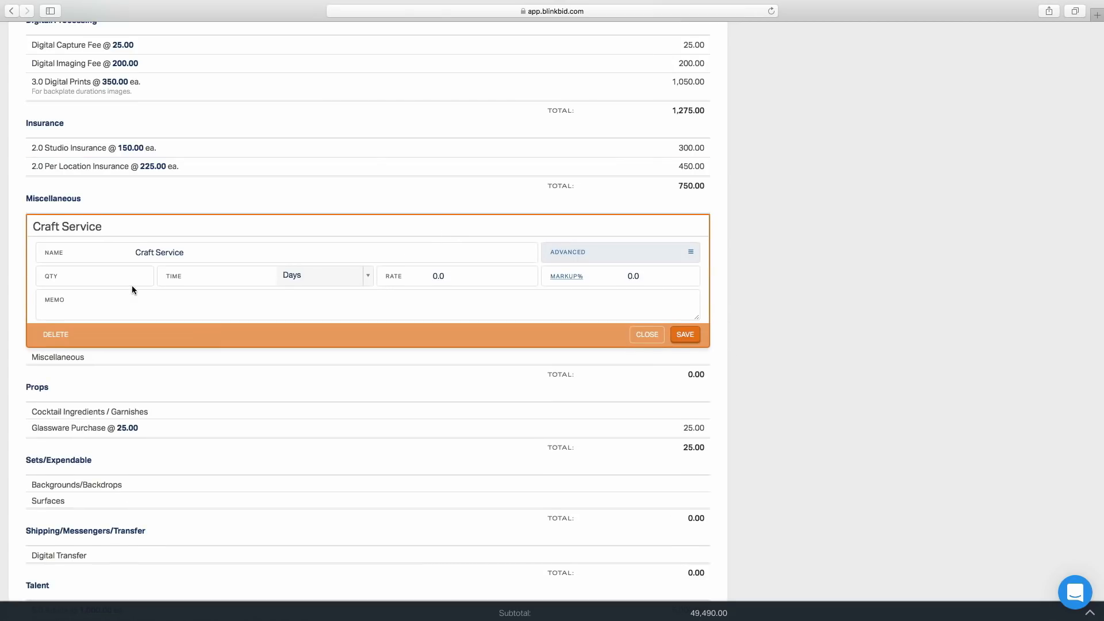
text(4)
click(635, 275)
text(400)
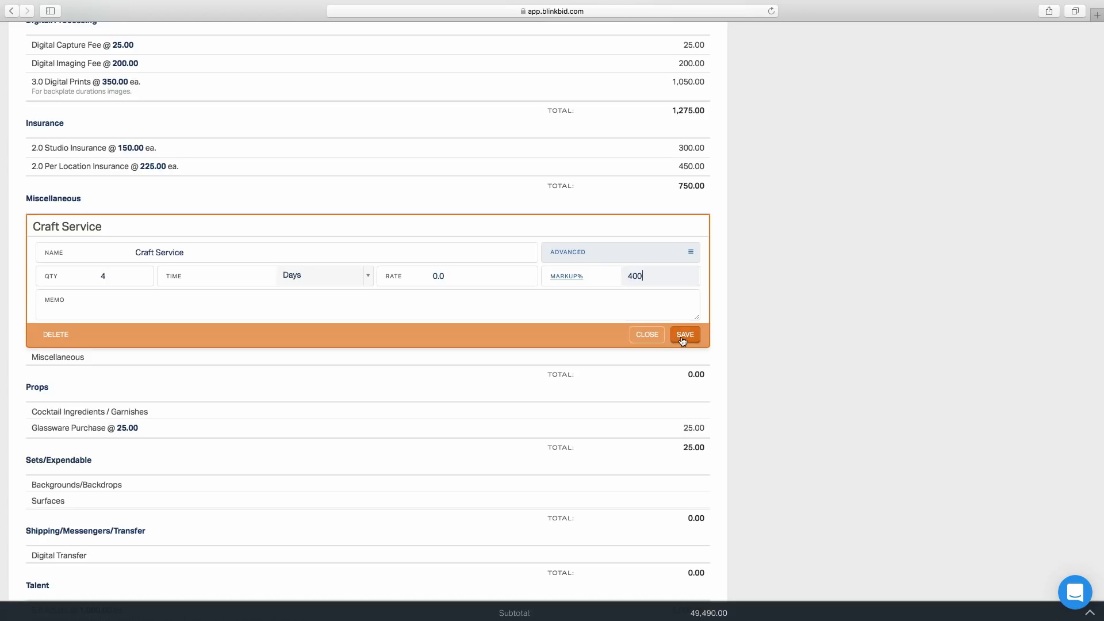
click(685, 335)
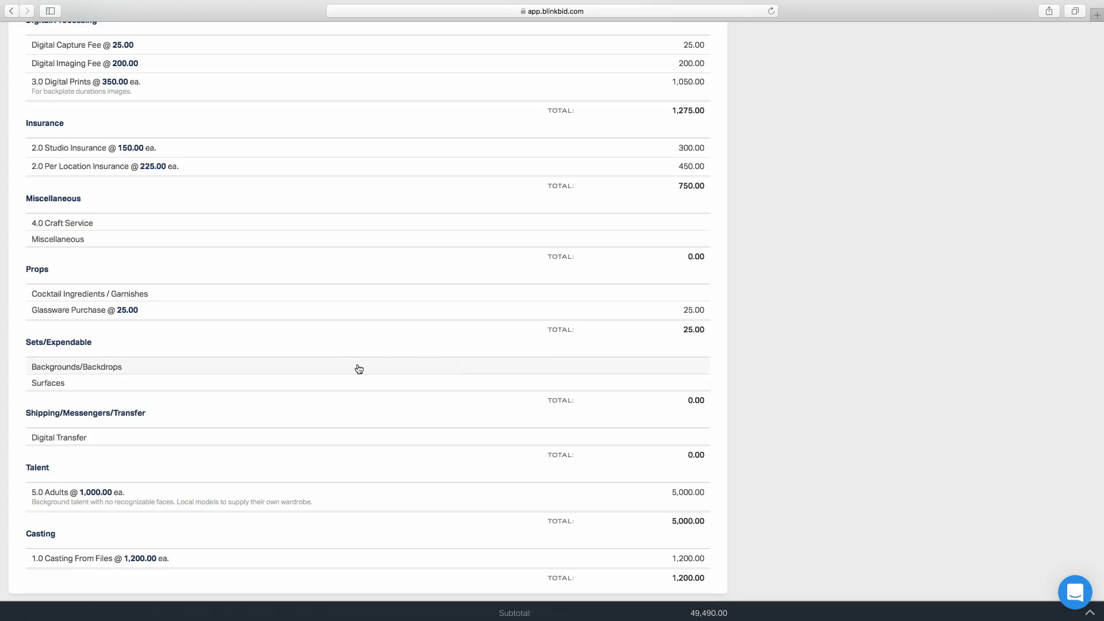
Set the Miscellaneous item to quantity 4 at a rate of 75 and save it
click(124, 240)
click(121, 290)
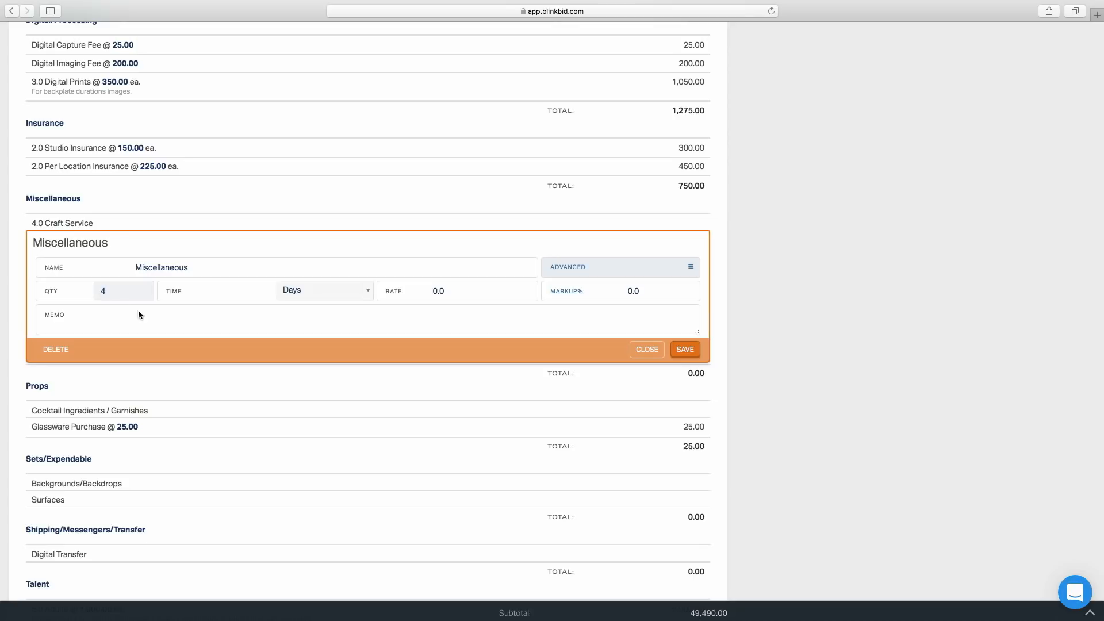
click(429, 290)
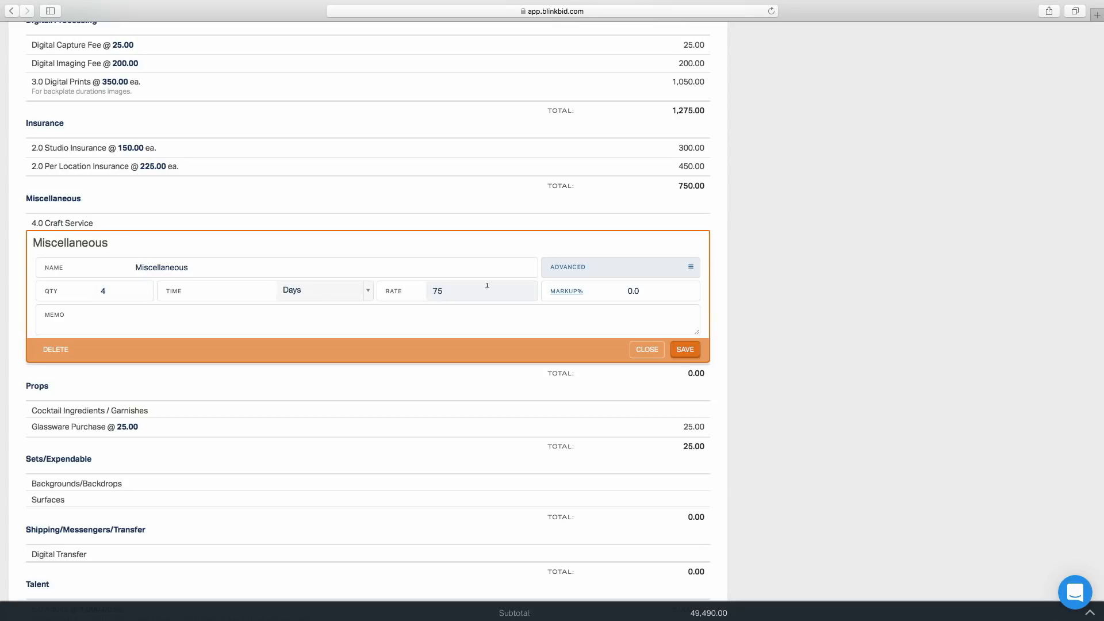
click(685, 349)
scroll(443, 394, down, 2)
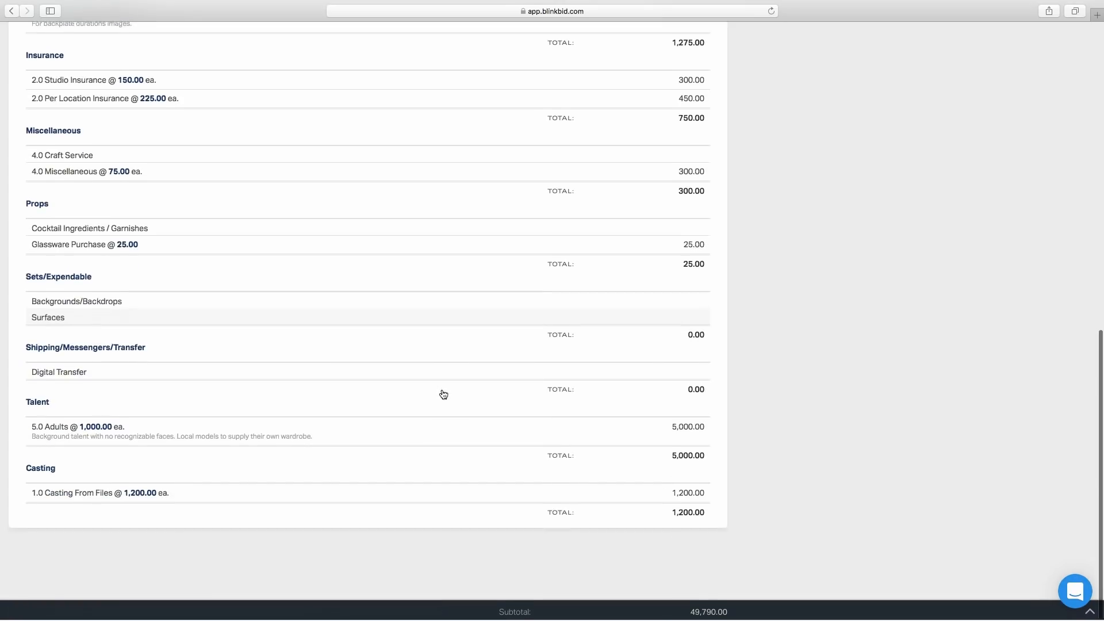
Set the Backgrounds/Backdrops item to quantity 3 at a rate of 150 and save it
click(530, 307)
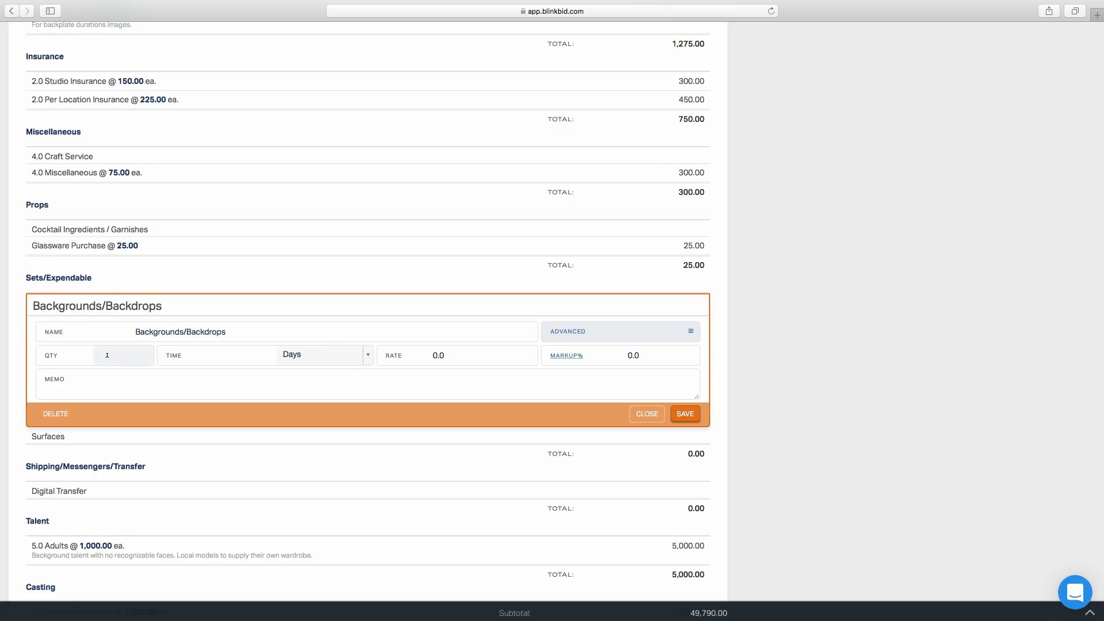
click(449, 353)
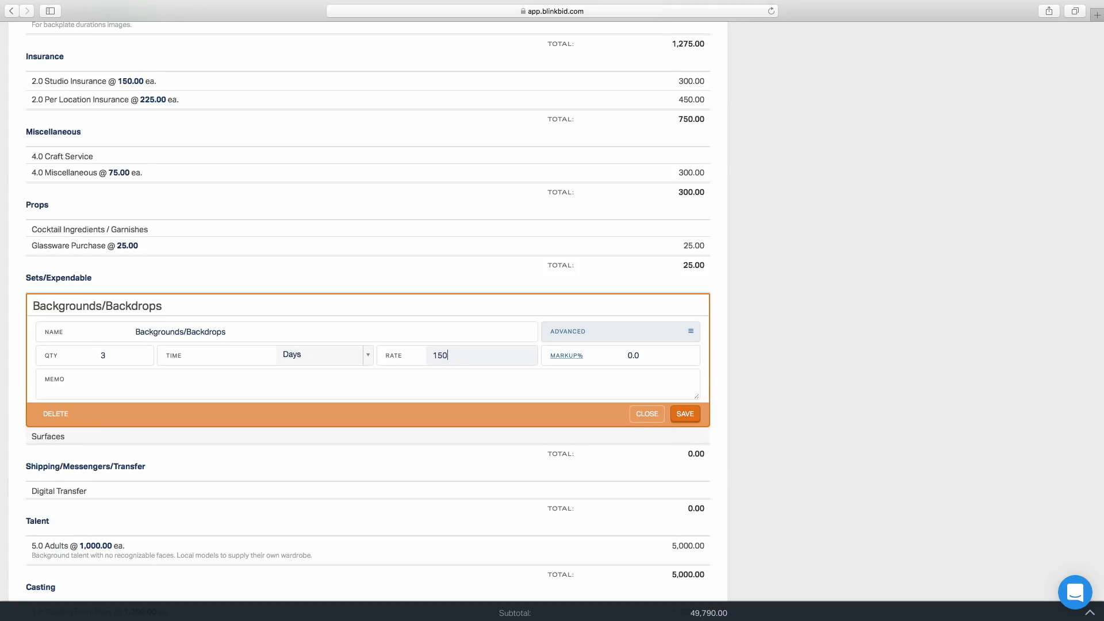
click(685, 415)
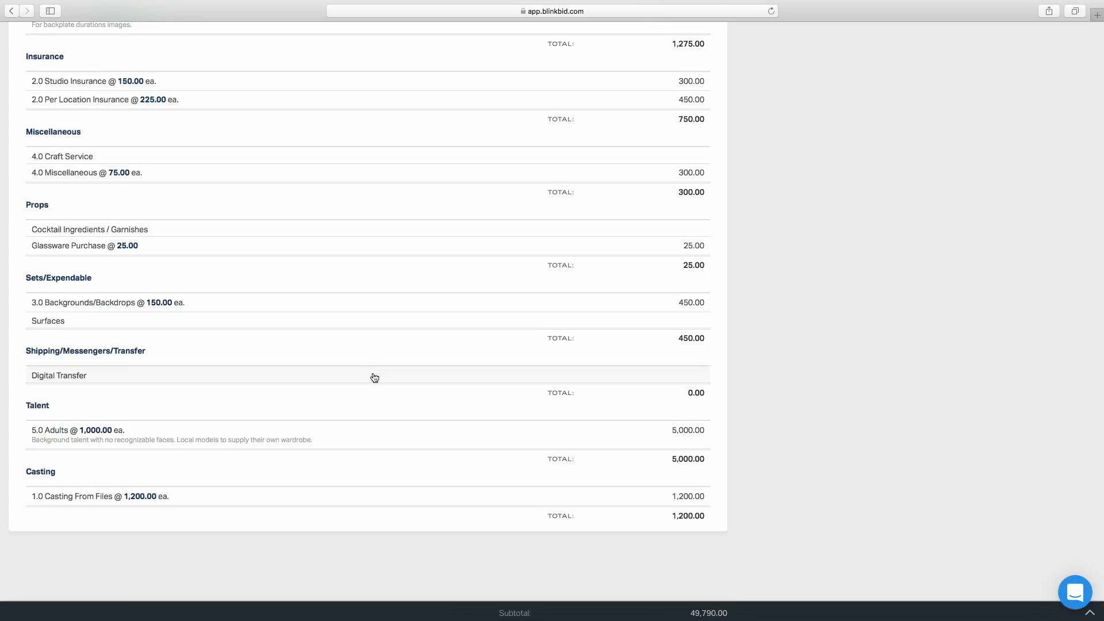
Set the Surfaces item to quantity 3 at a rate of 125 and save it
click(205, 326)
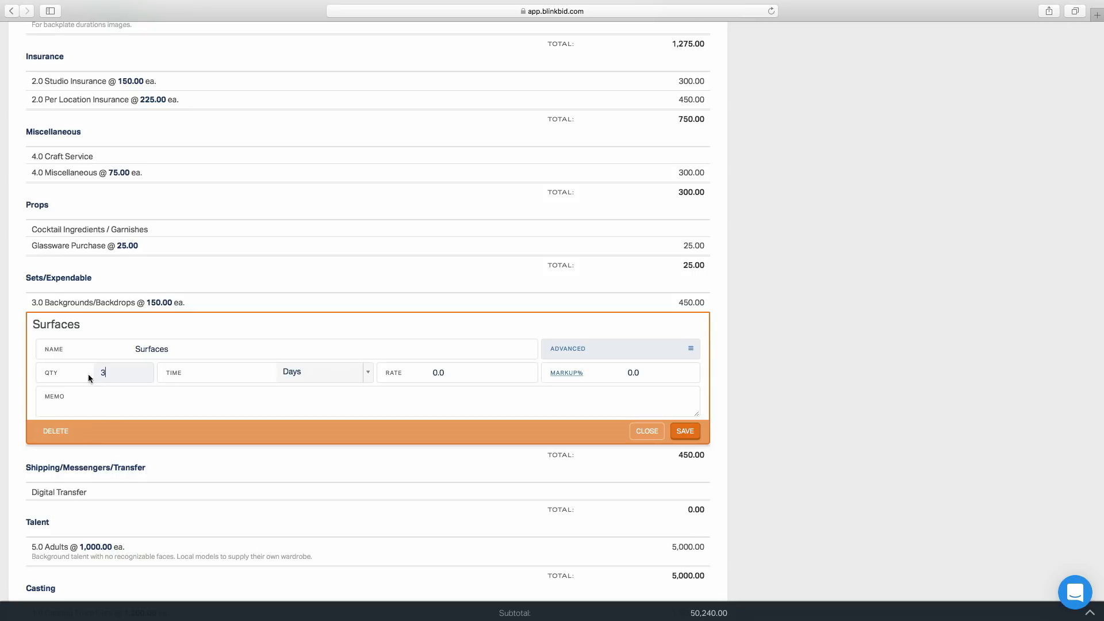
click(479, 373)
text(125)
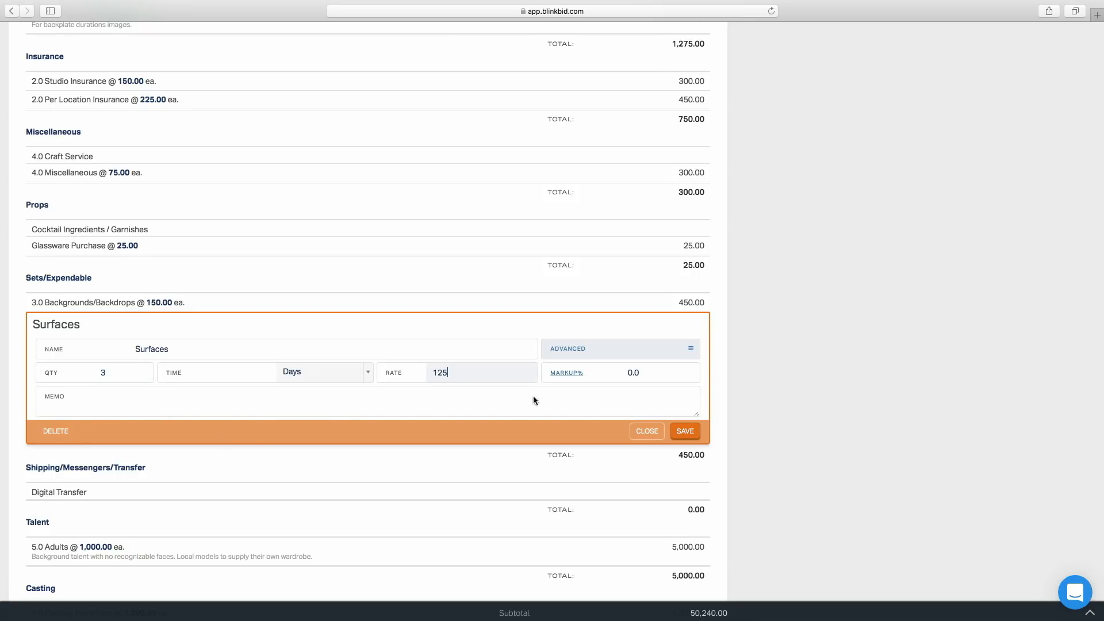
click(686, 431)
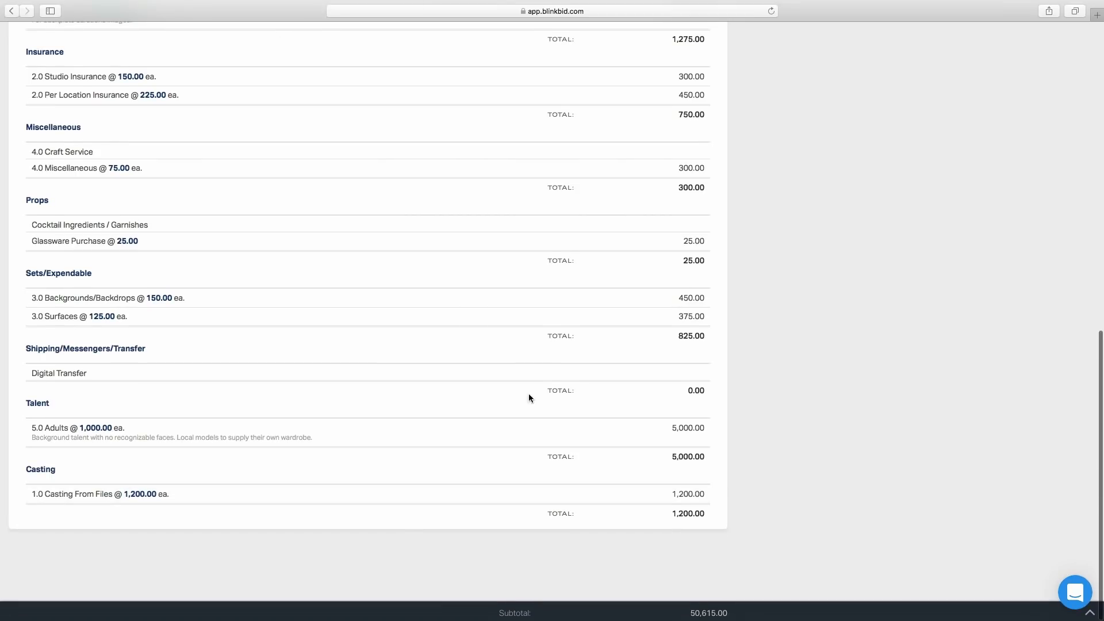
Set the Digital Transfer item to quantity 1 at a rate of 125 and save it
click(553, 378)
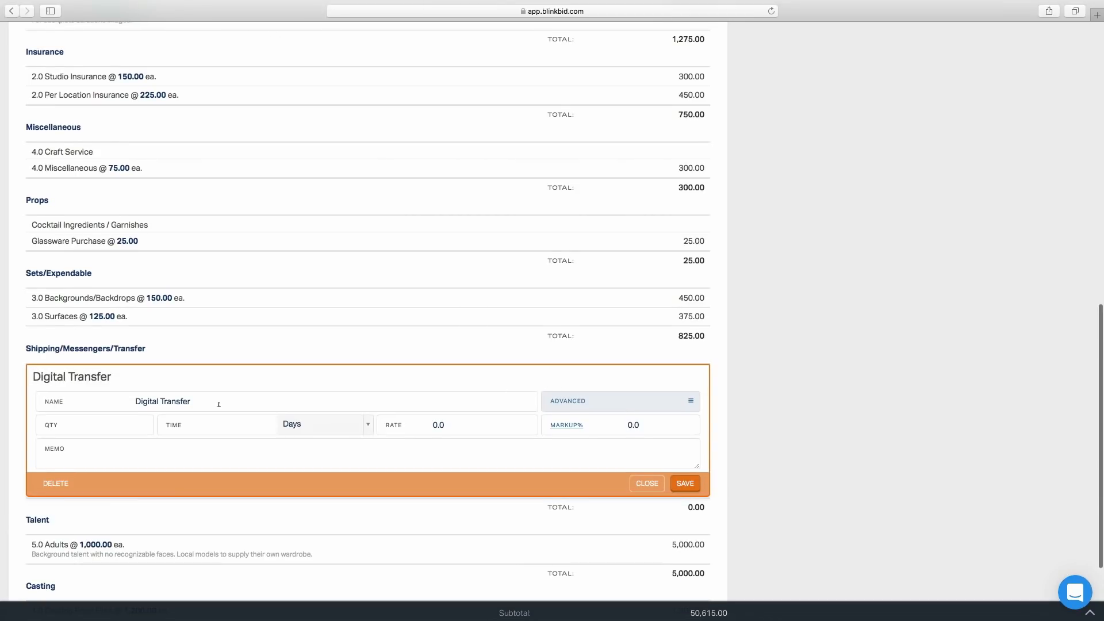
click(90, 429)
text(1)
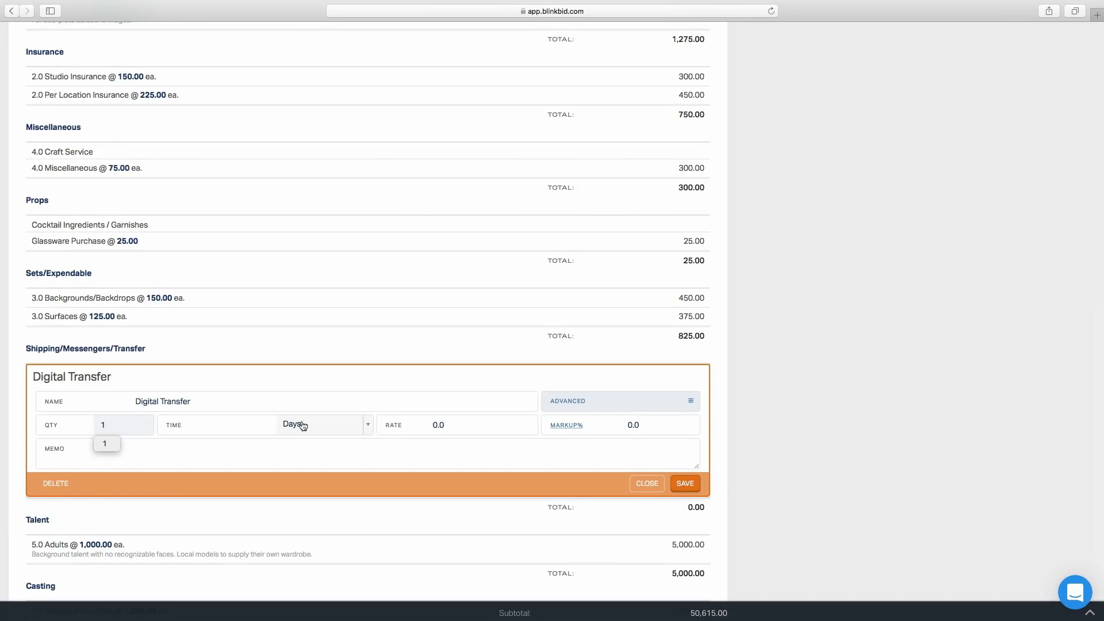
click(438, 423)
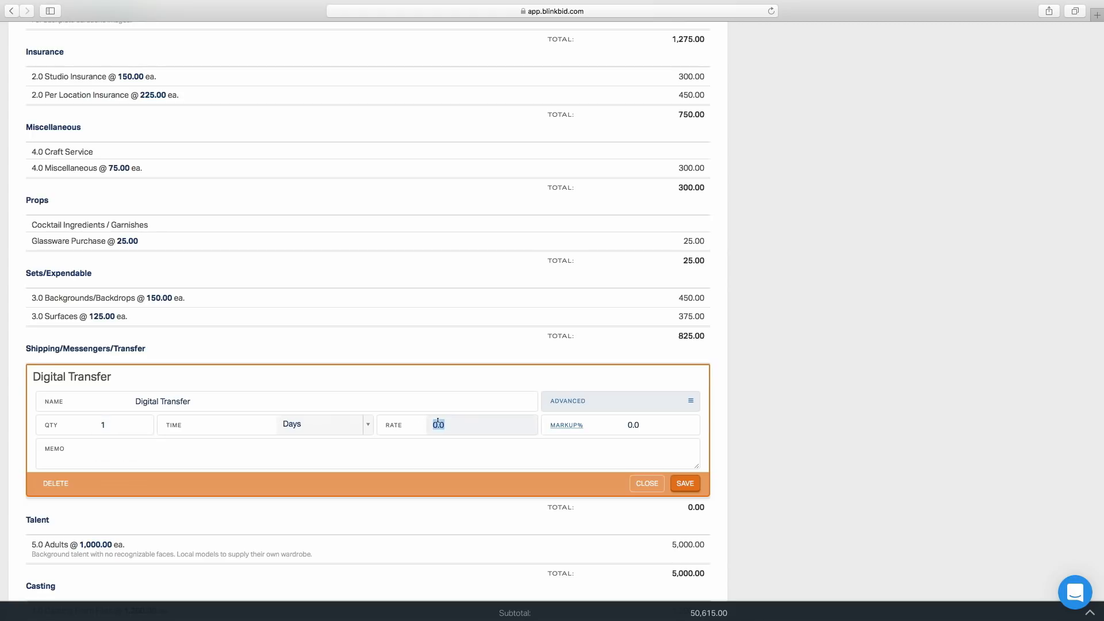
click(691, 485)
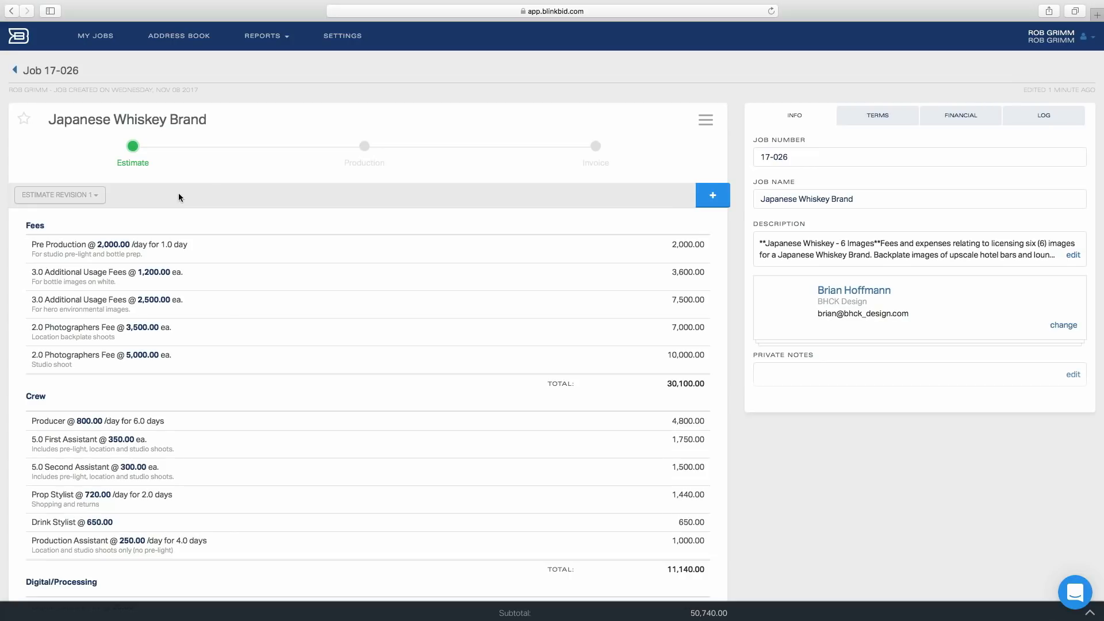
Transfer the job to Production and start adding a receipt to the Producer line item
click(706, 122)
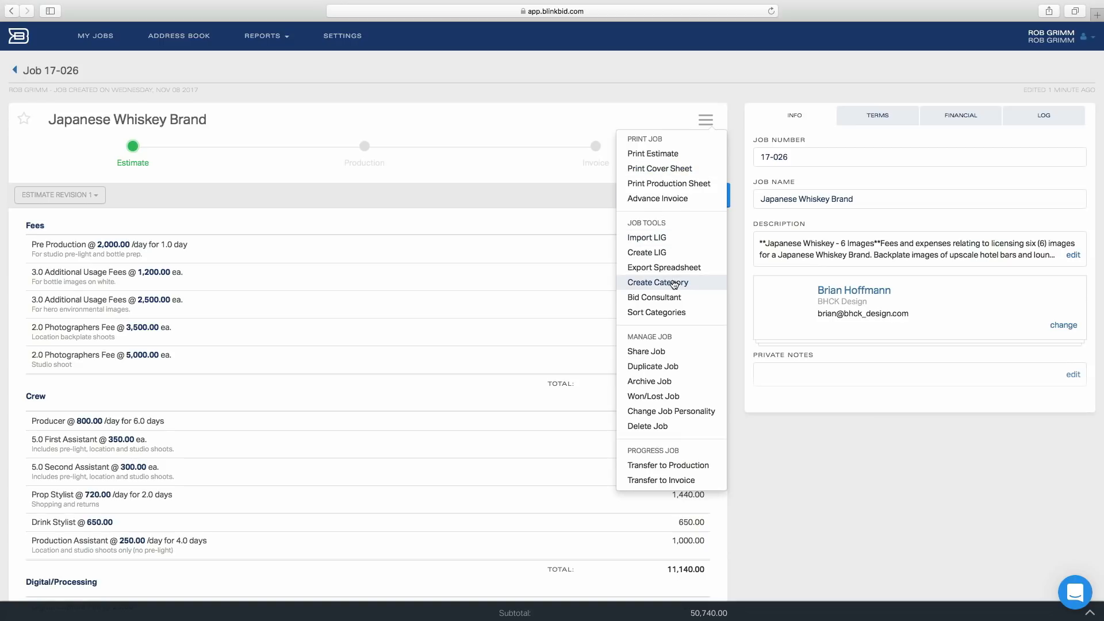
click(662, 467)
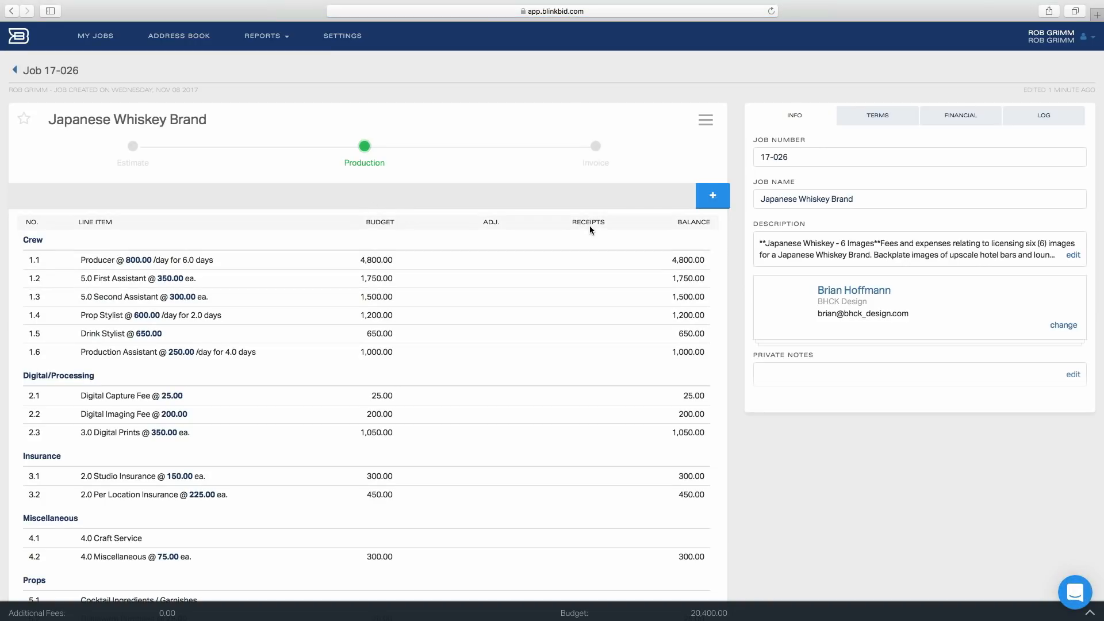
click(582, 263)
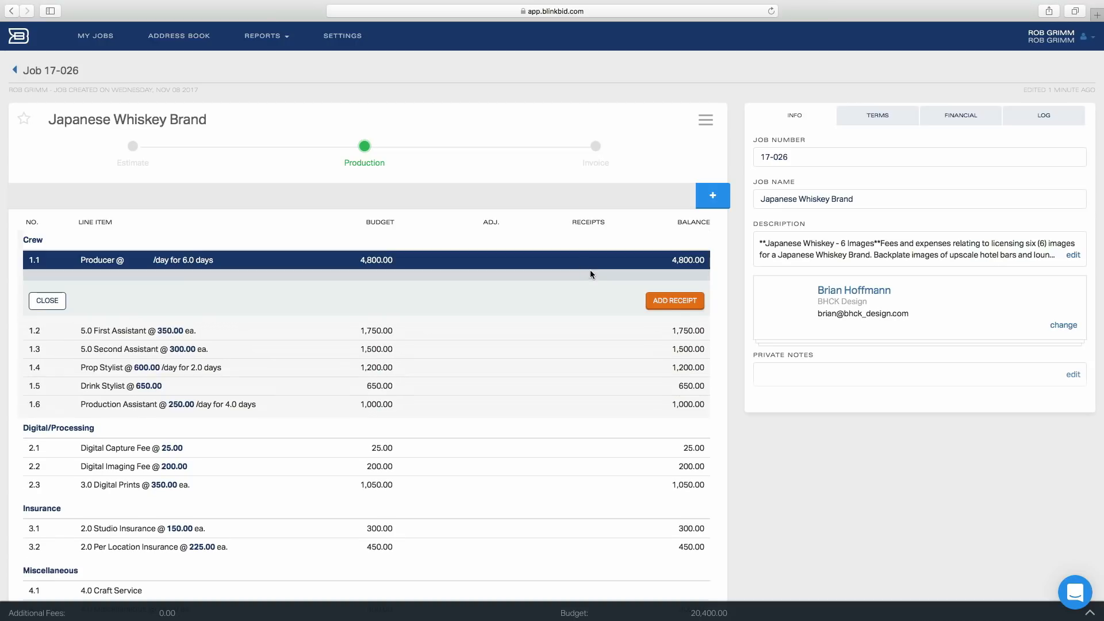
click(664, 301)
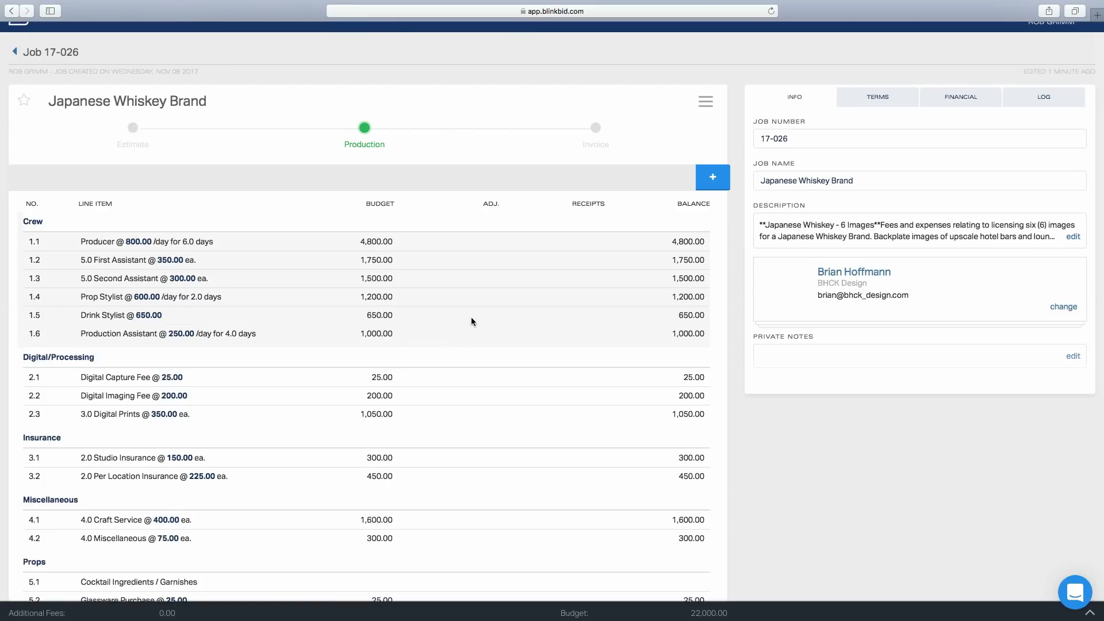
Transfer the job to Invoice, confirming the talent fees are billed to me
click(705, 101)
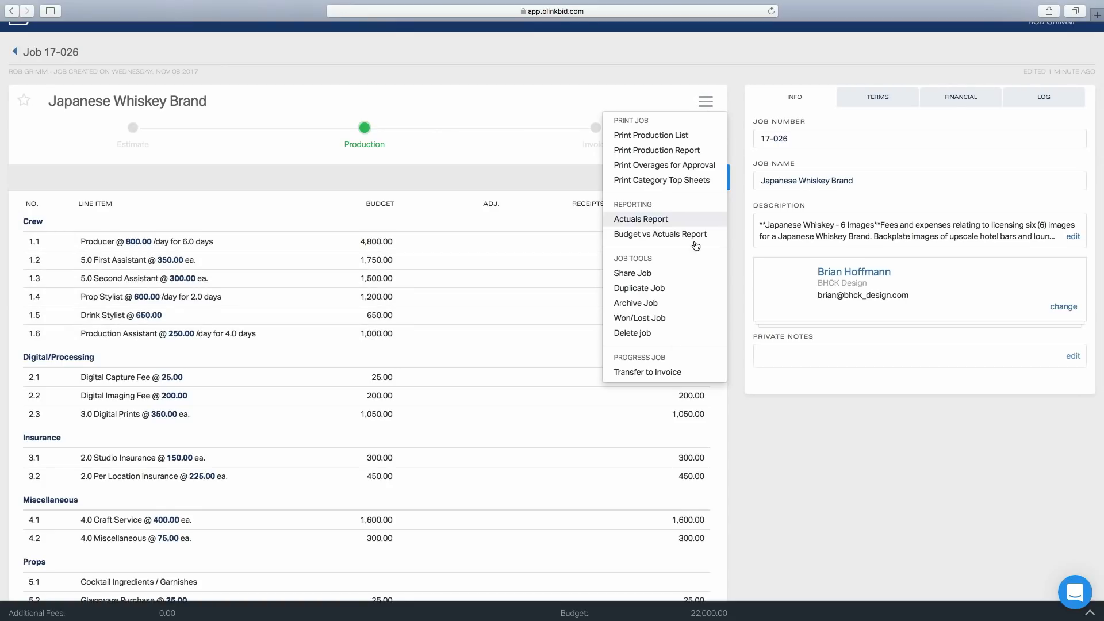
click(665, 373)
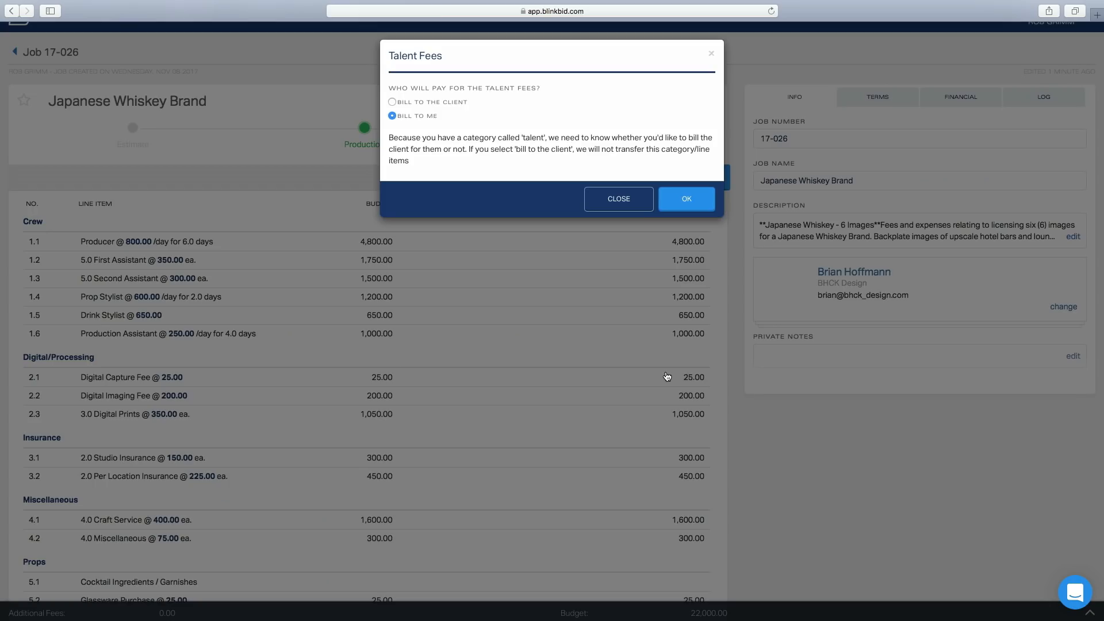
click(688, 199)
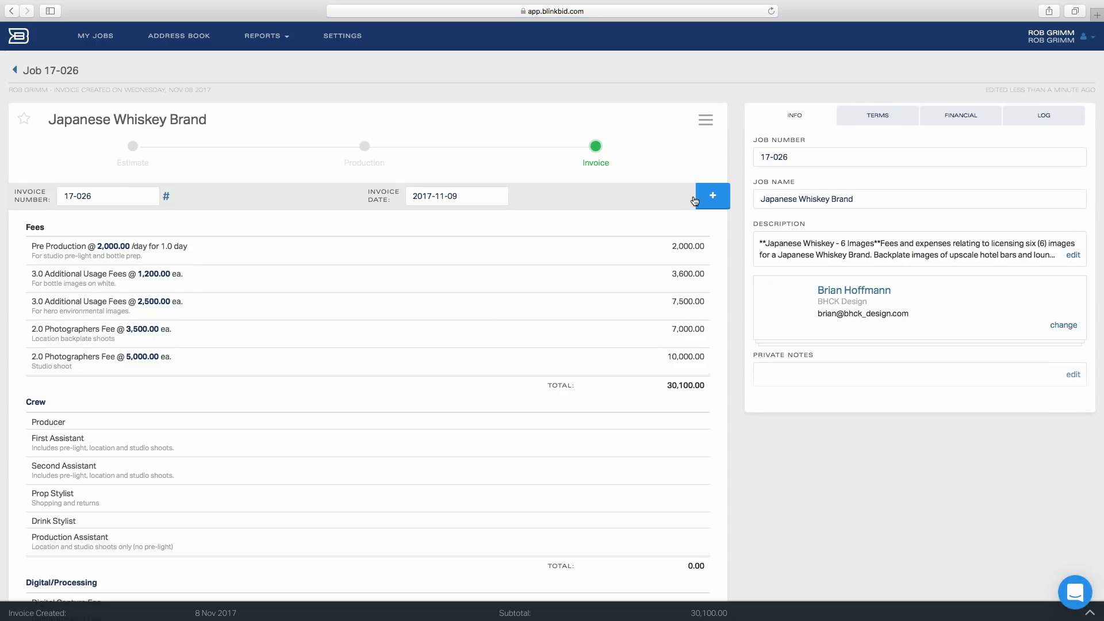